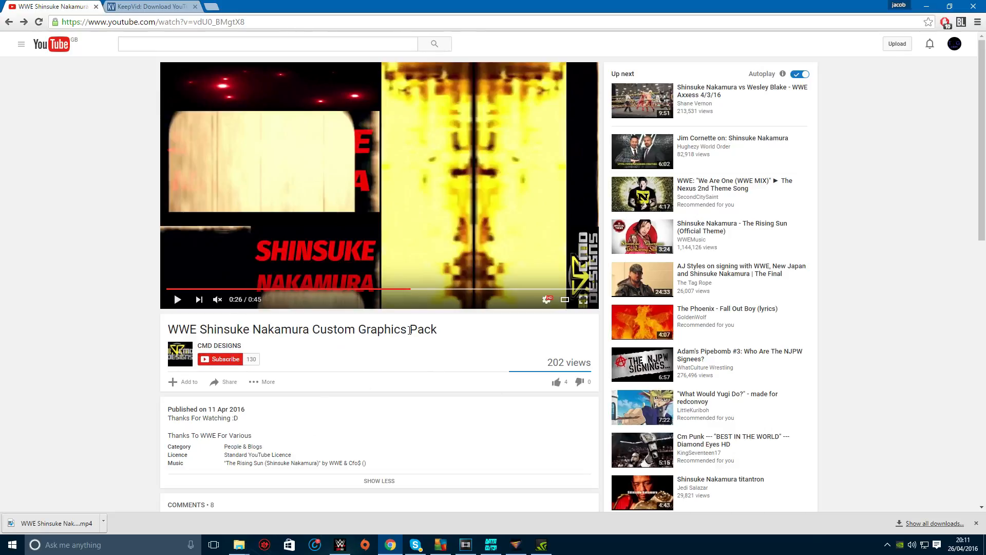
Show the source video's KeepVid download page and clear the video address field
click(163, 7)
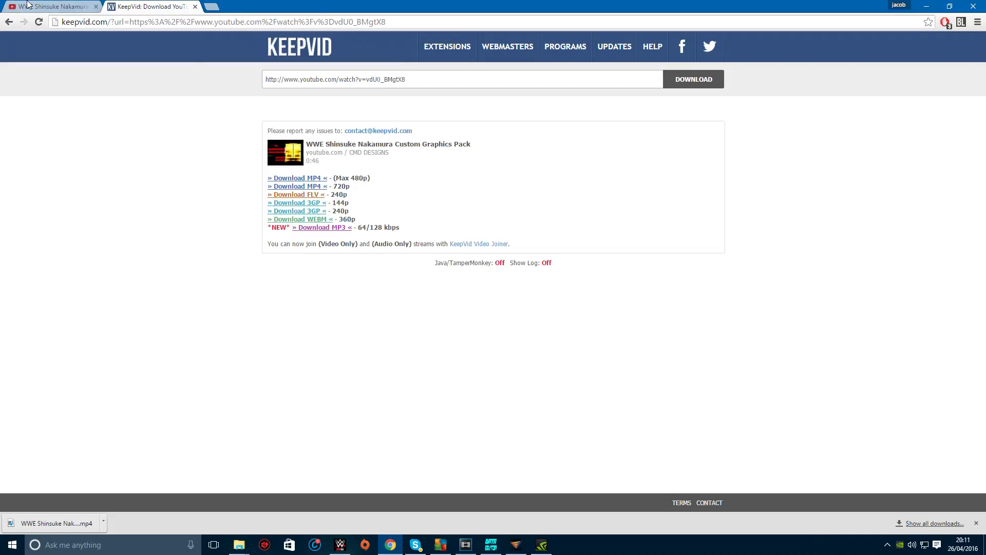
click(46, 6)
click(154, 7)
click(281, 81)
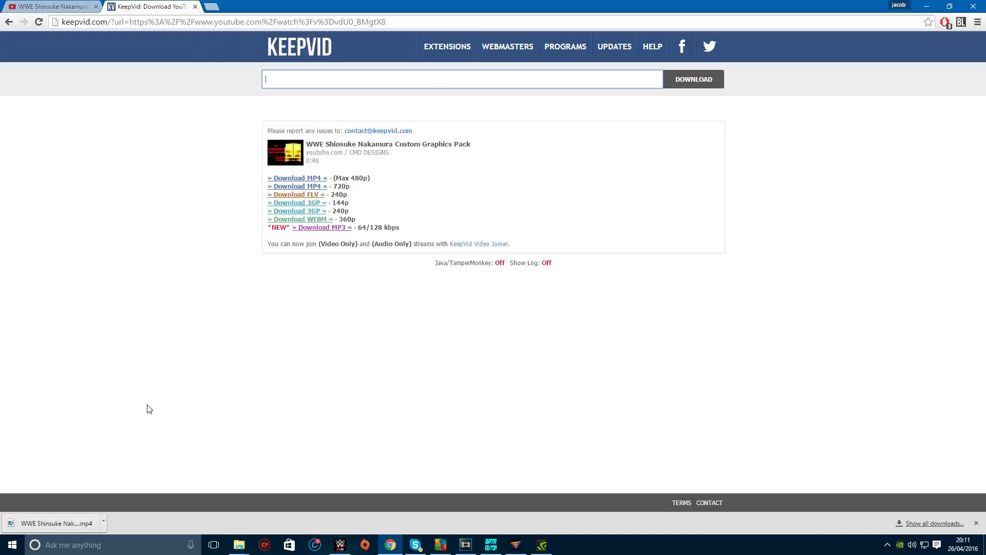
Switch to Vegas Pro and create a new project with a 512 × 256 frame size at 29.970 fps
click(471, 545)
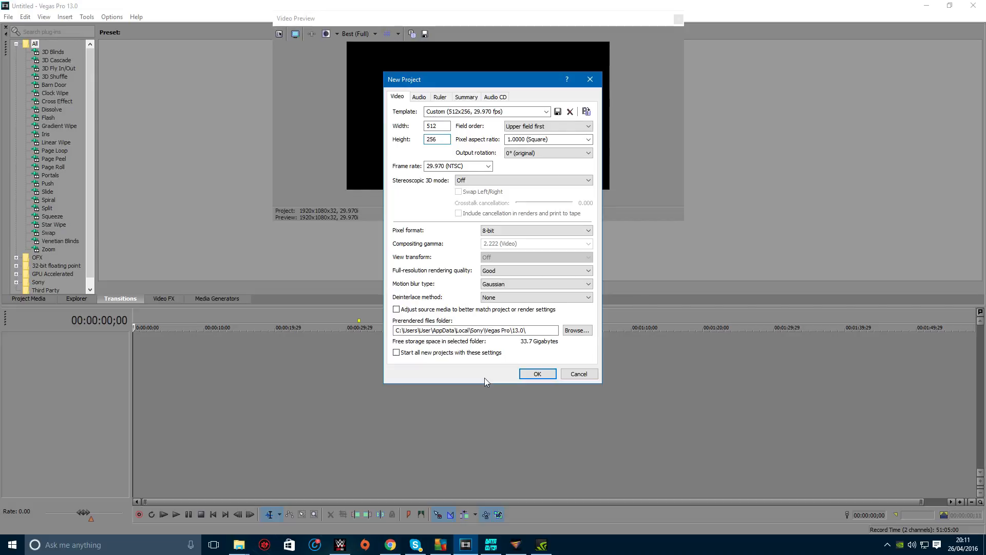
click(540, 377)
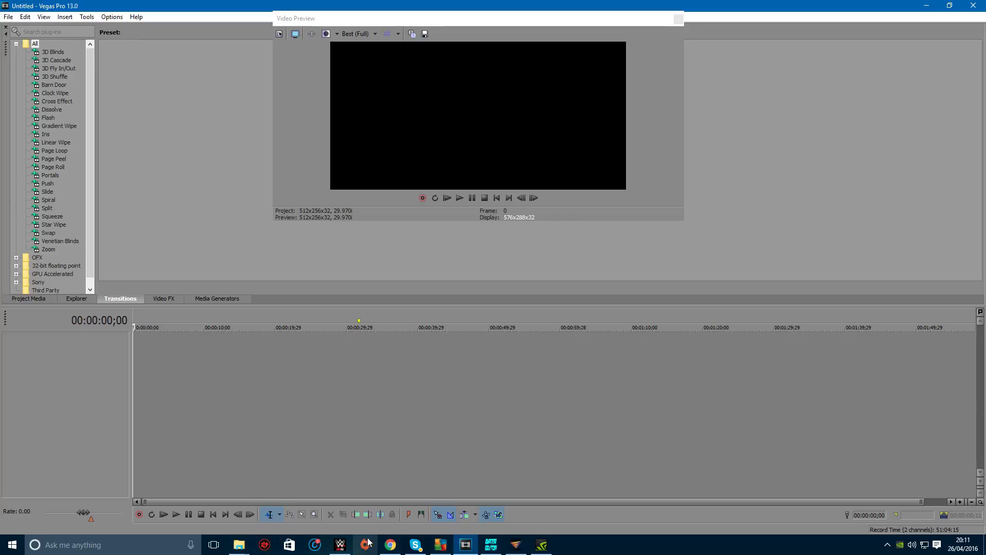
Bring the downloaded WWE Shinsuke Nakamura MP4 from the browser into the start of the Vegas Pro timeline
click(389, 545)
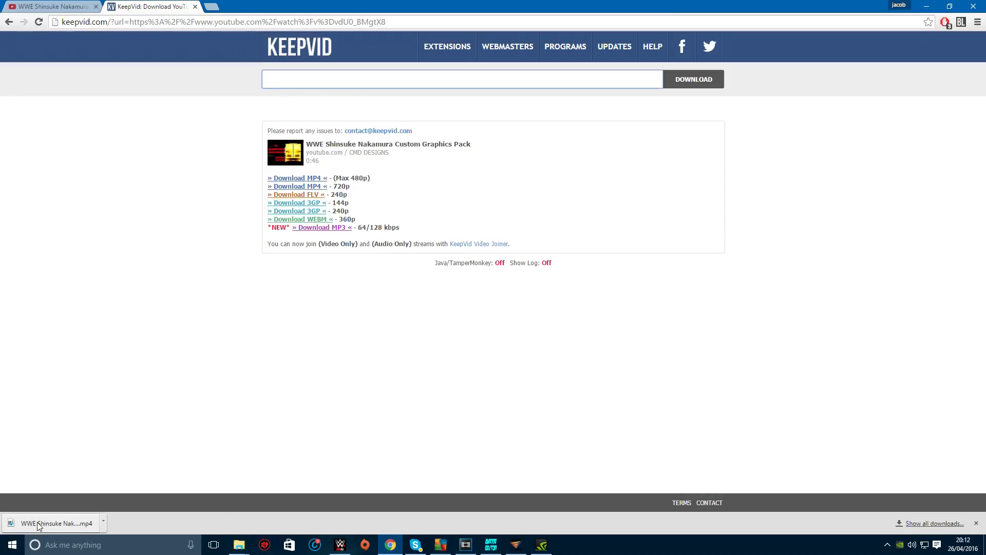
drag(38, 525, 21, 357)
click(576, 213)
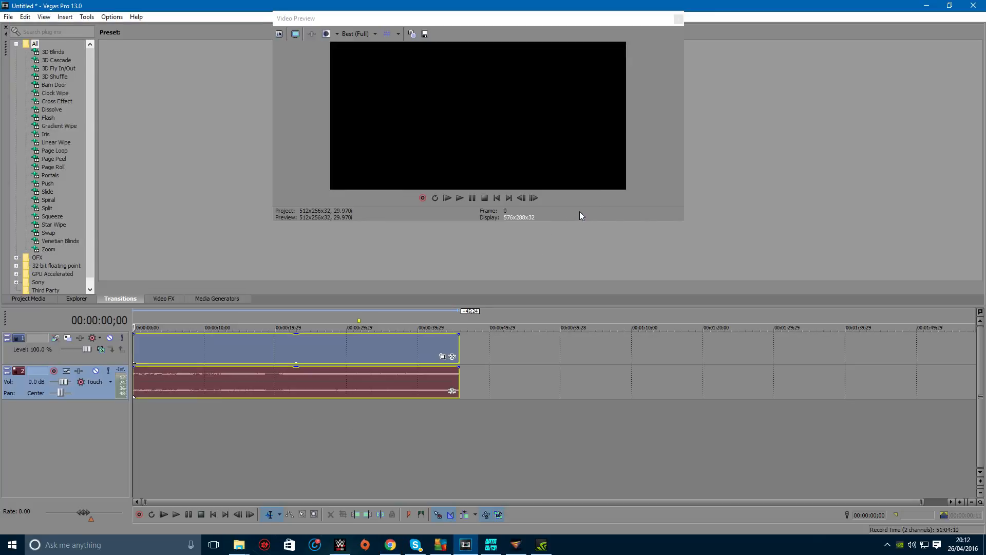
Delete the clip's audio event and keep the video event, checking a few frames of it
click(309, 375)
click(230, 377)
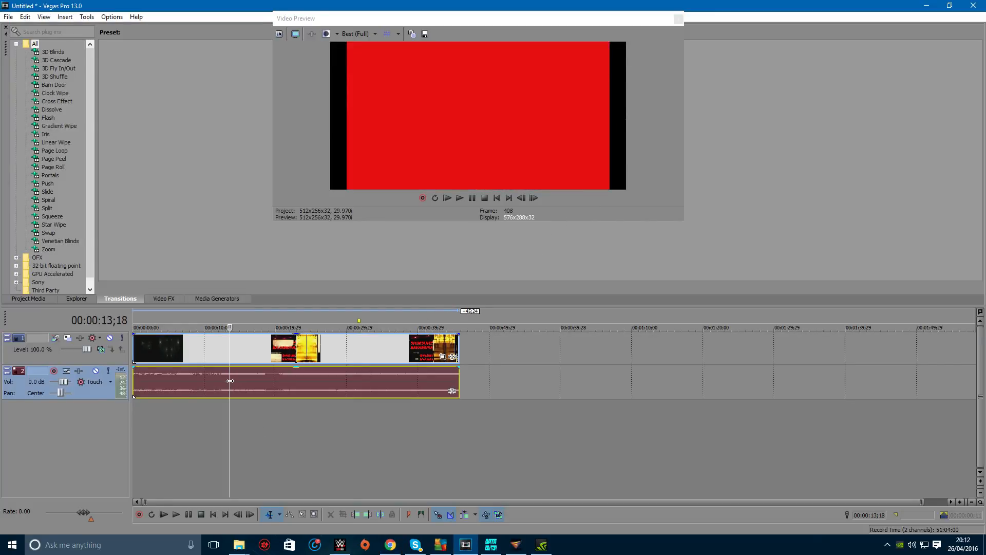
key(Delete)
click(316, 411)
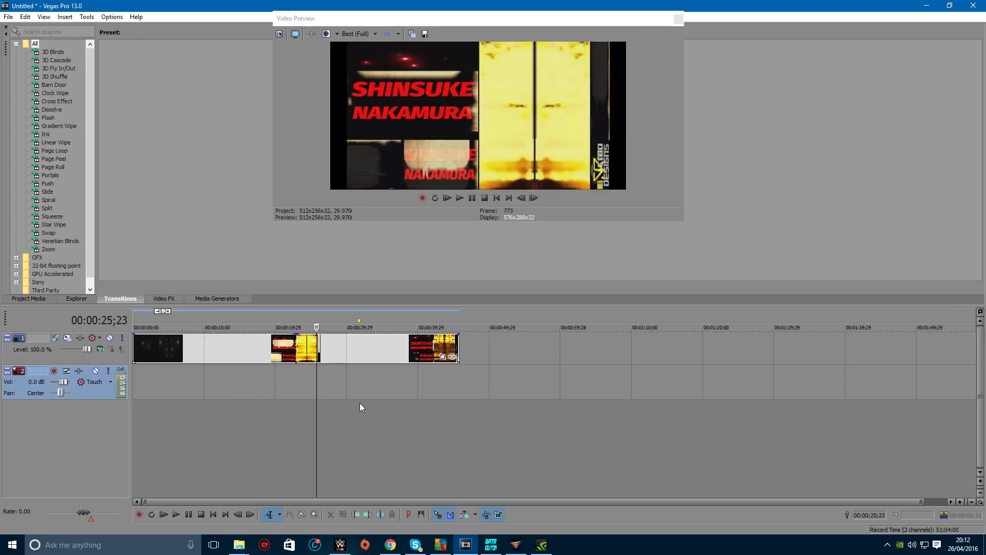
click(268, 402)
click(324, 409)
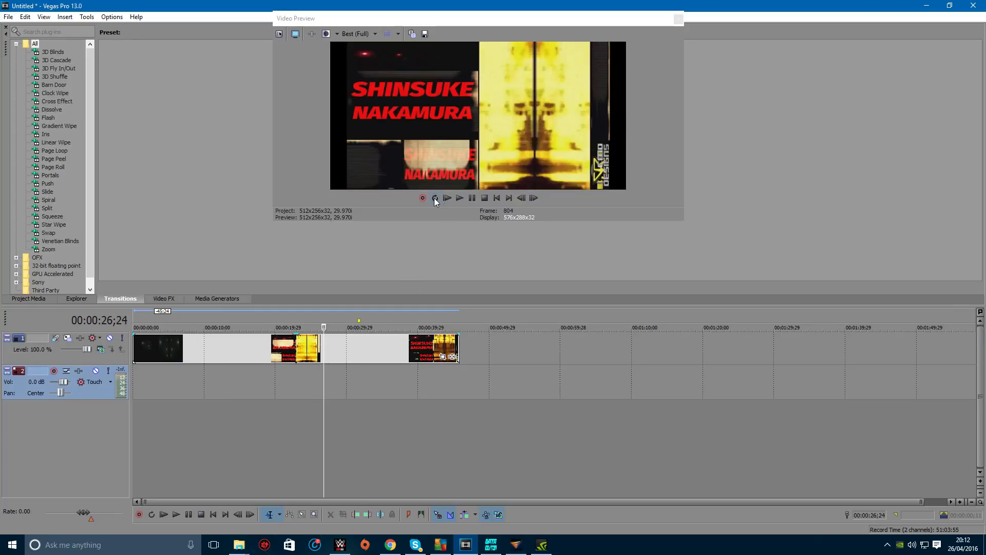
In the video event's properties, turn off Maintain aspect ratio and set resampling to Disable resample
right_click(383, 354)
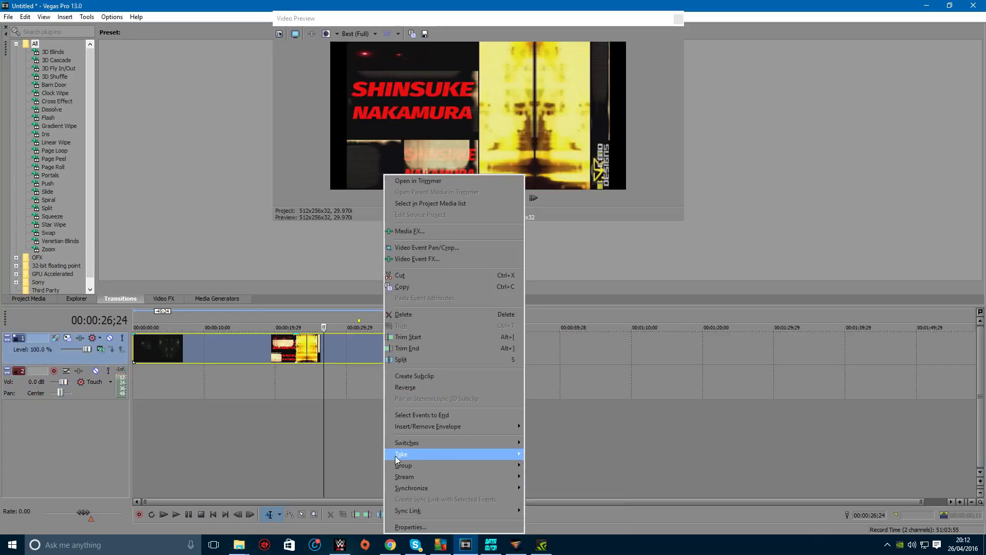
click(410, 527)
click(416, 213)
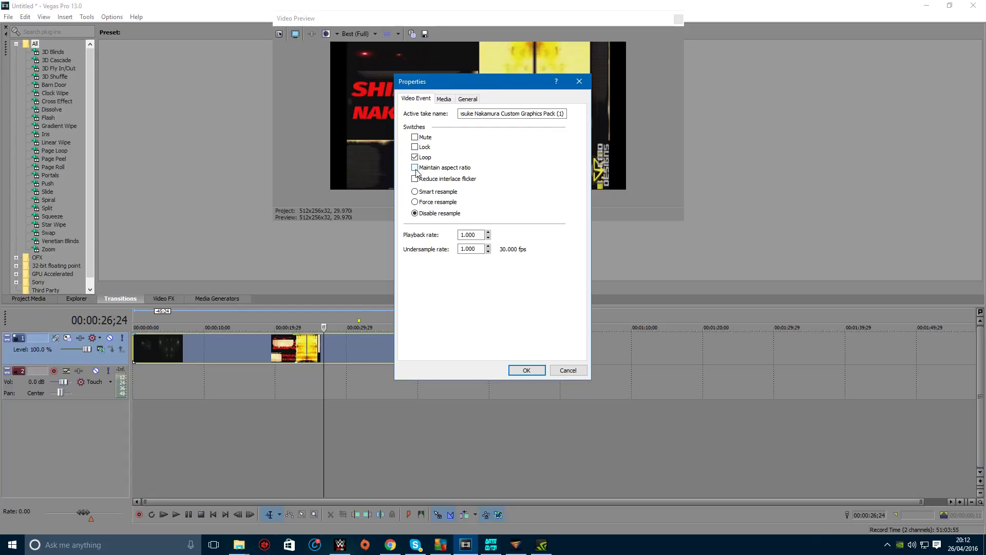
click(526, 370)
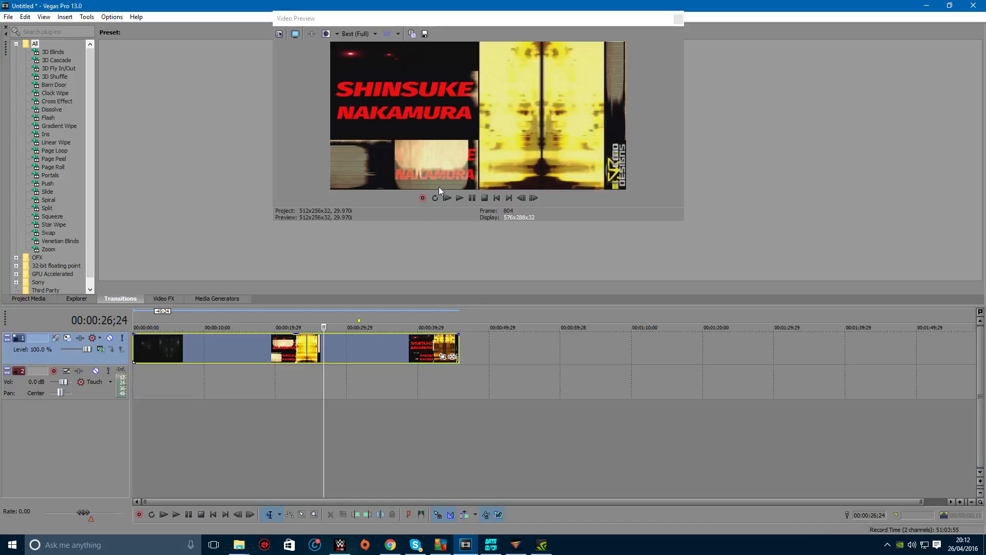
Crop the video event to the lower-left part of the frame, about 640 wide by 238 high
click(443, 357)
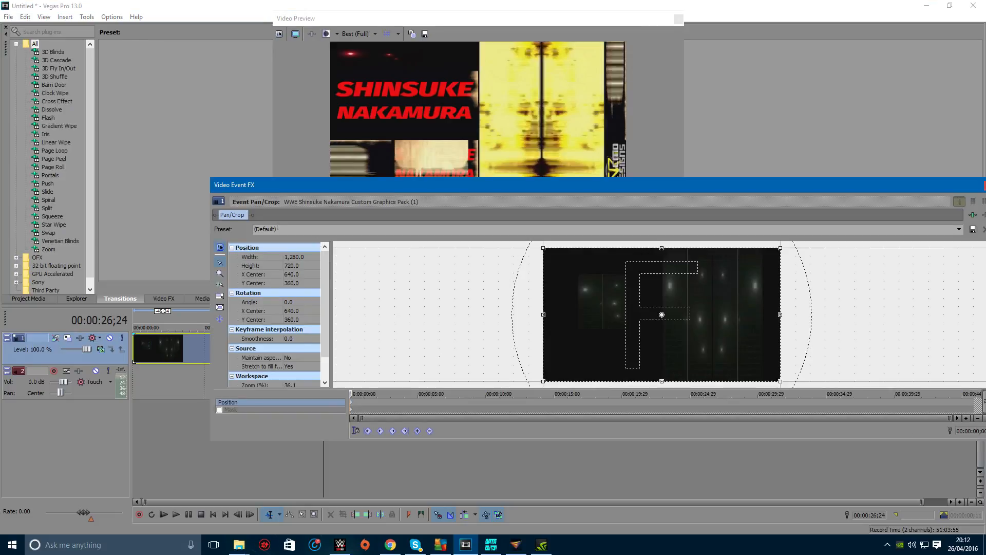
drag(301, 185, 142, 139)
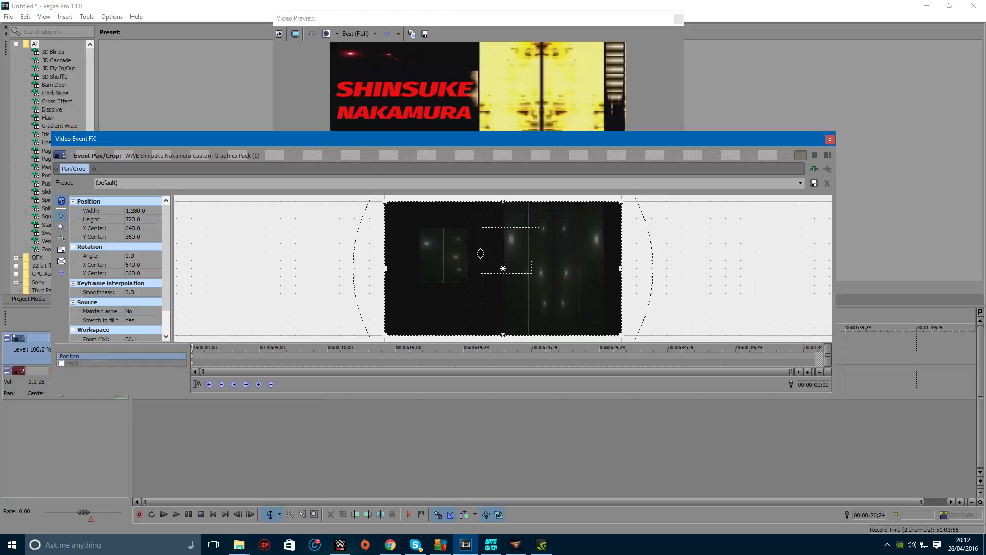
drag(503, 201, 496, 283)
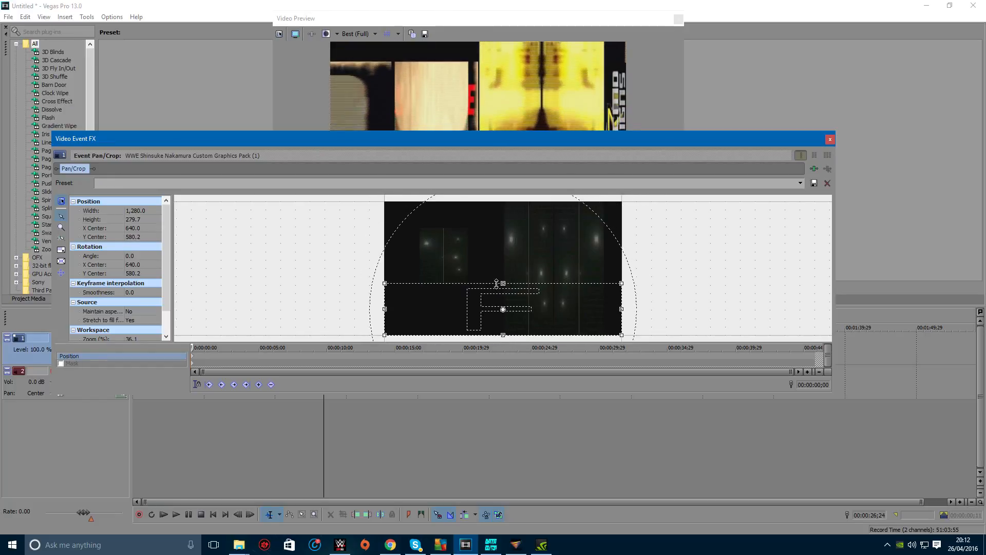
drag(622, 309, 503, 308)
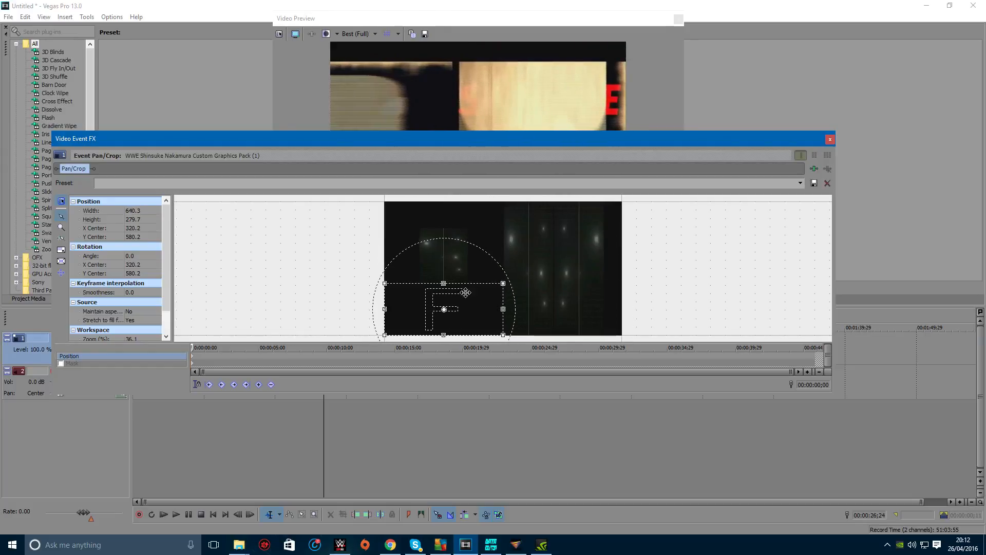
drag(444, 283, 443, 291)
Play the cropped video briefly, and raise the crop's lower edge to a height of about 227
drag(397, 138, 433, 232)
click(459, 197)
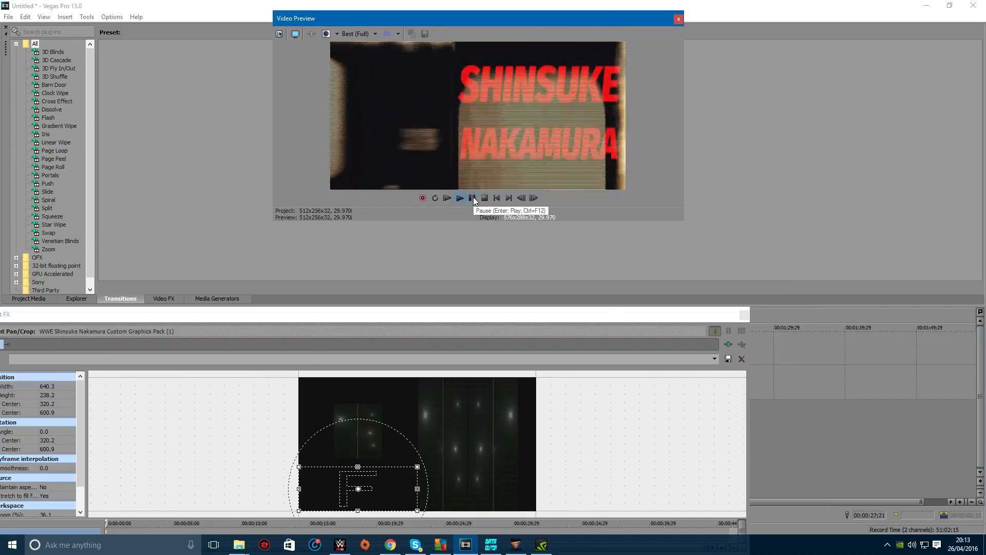
drag(382, 318, 406, 158)
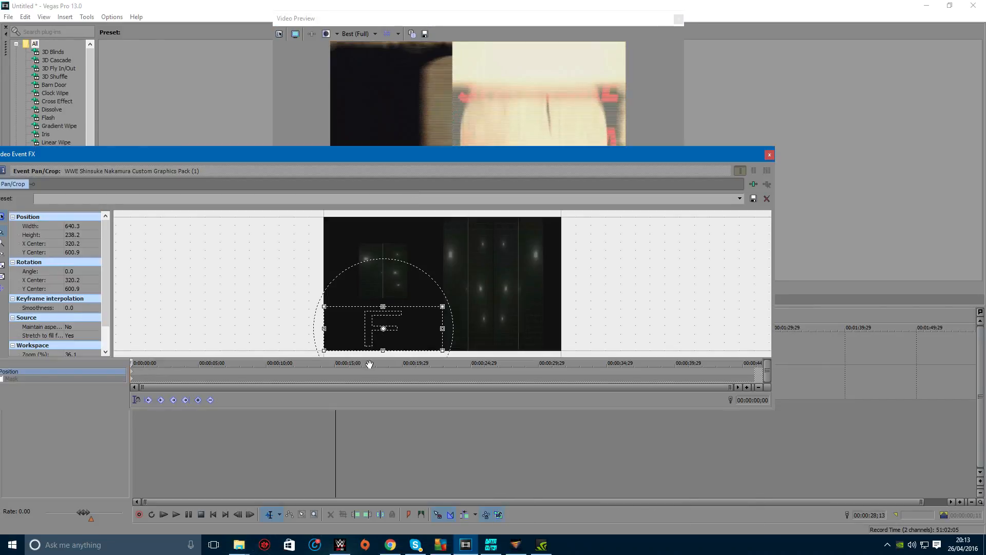
drag(383, 351, 384, 349)
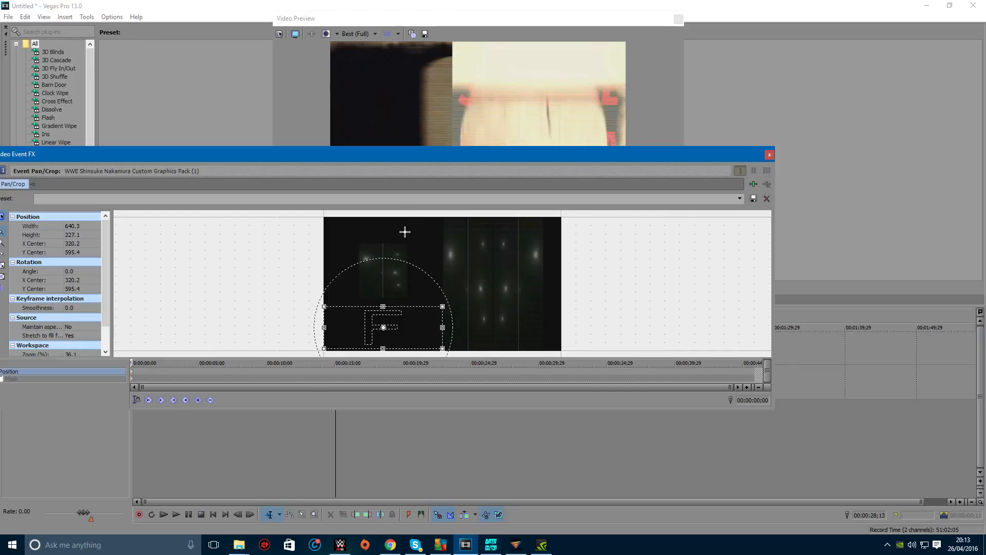
Check the crop at several points along the timeline and close the event's pan/crop settings
drag(415, 156, 366, 413)
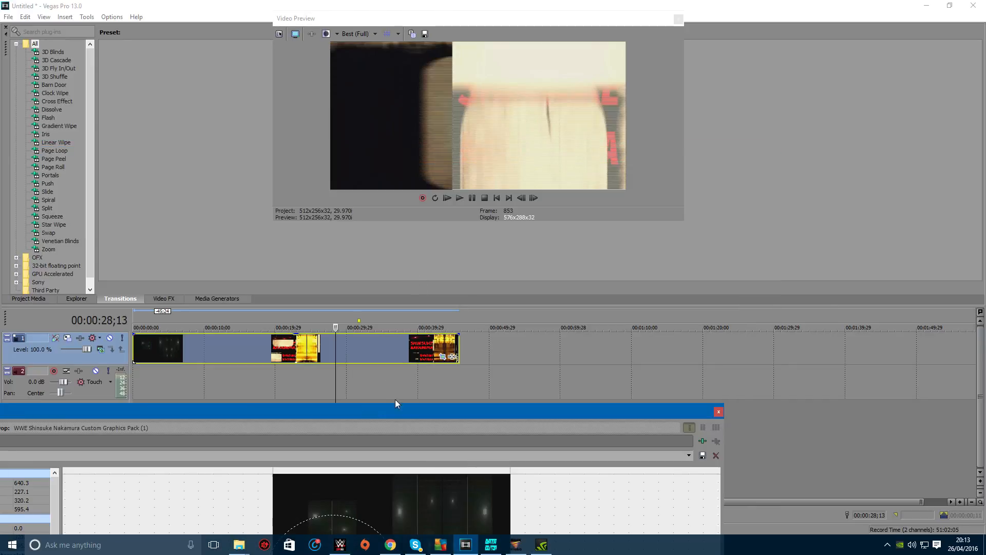
click(347, 381)
click(420, 389)
click(324, 391)
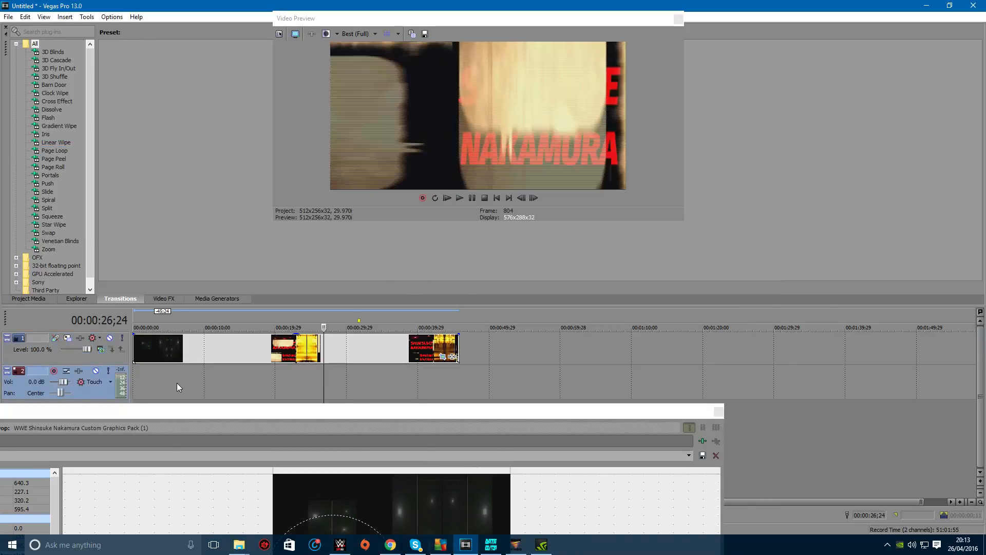
click(220, 374)
click(307, 377)
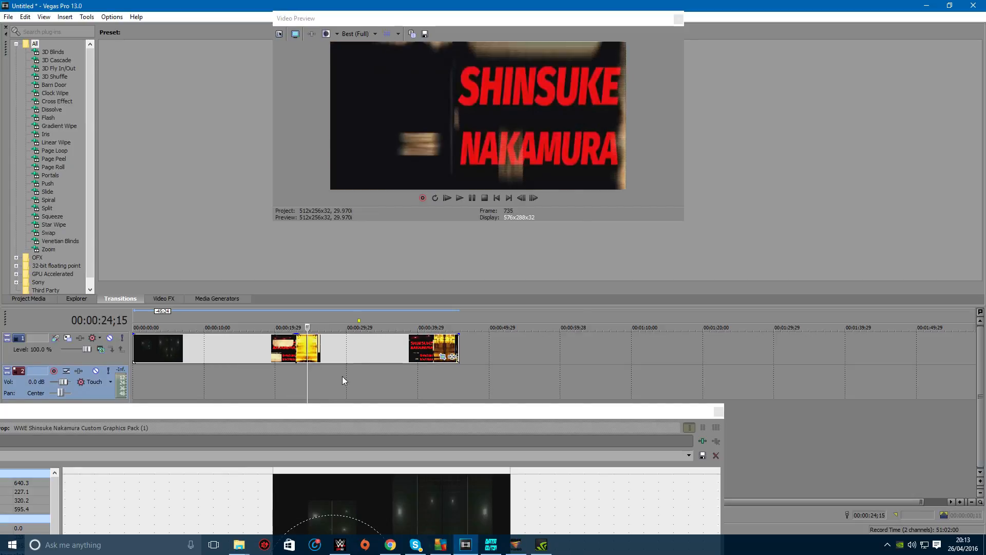
click(342, 376)
click(390, 377)
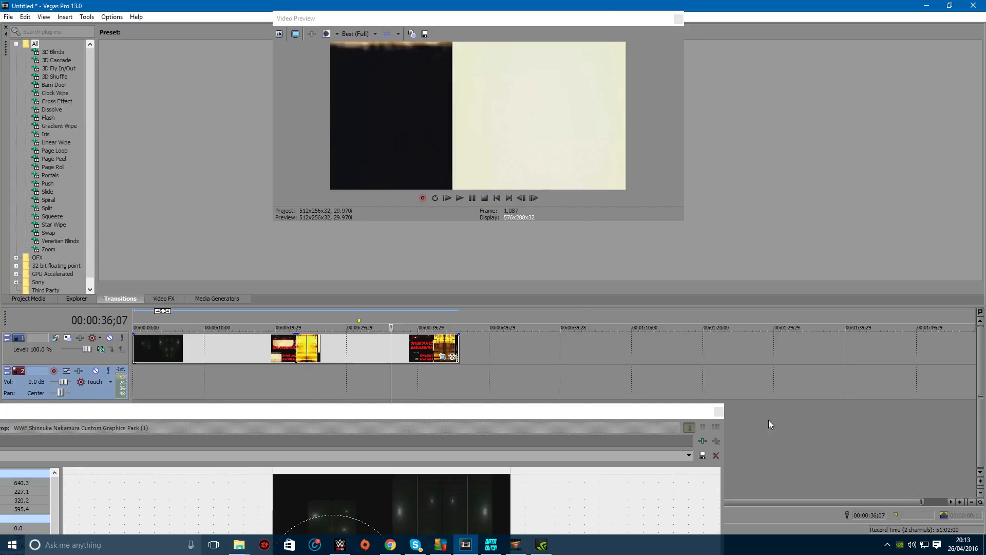
drag(673, 412, 713, 384)
click(758, 385)
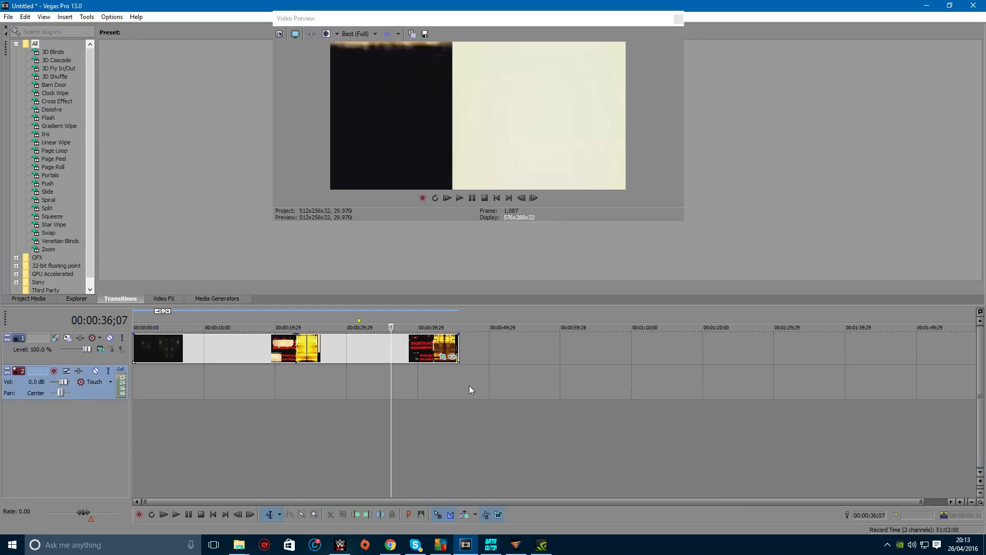
Return to the start of the project, play the cropped video, and preview its opening section up to about 21 seconds
click(279, 401)
click(167, 402)
key(ctrl+Home)
click(460, 198)
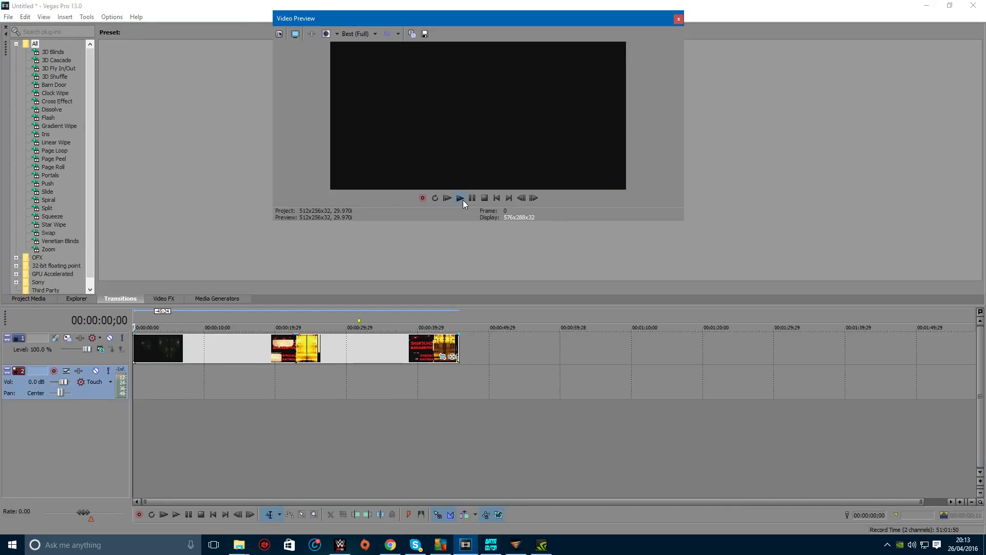
click(169, 440)
click(193, 440)
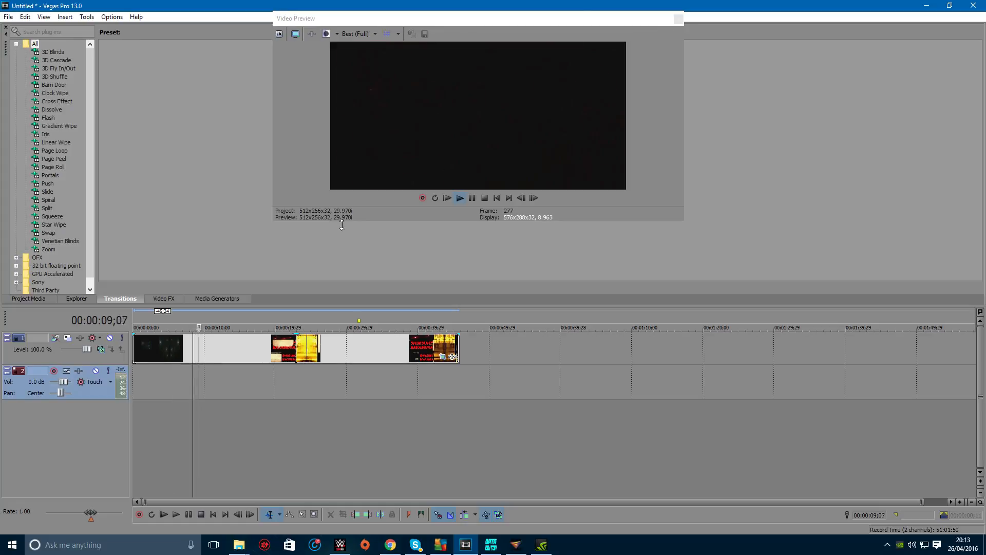
click(472, 198)
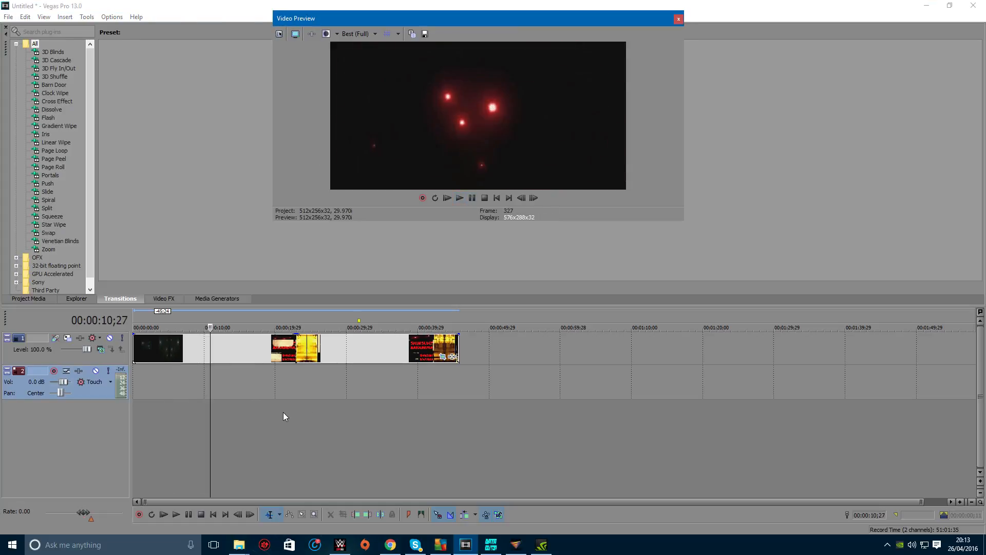
click(283, 412)
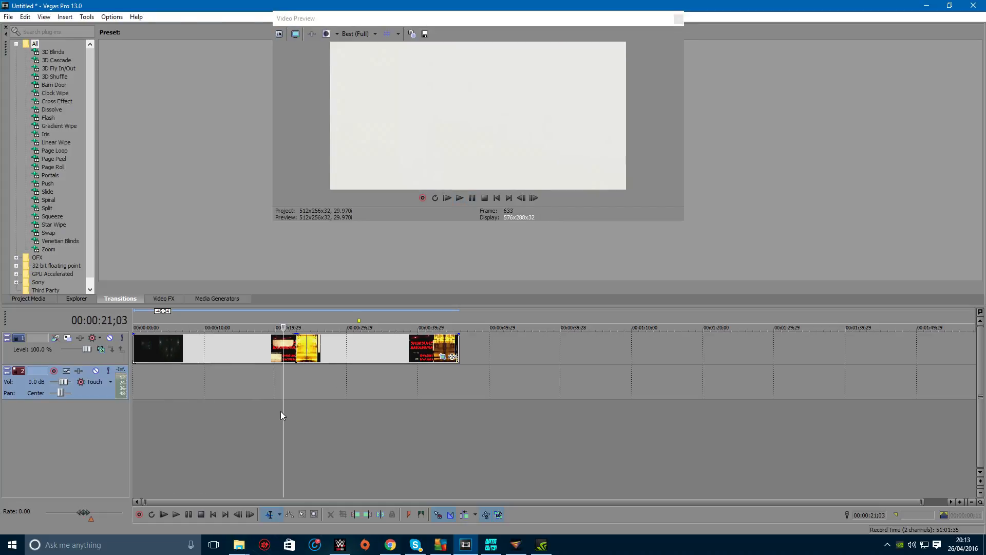
Choose the Sony AVC/MVC minitron template for rendering and open its custom settings to check the frame width and height
click(9, 20)
click(23, 17)
click(9, 17)
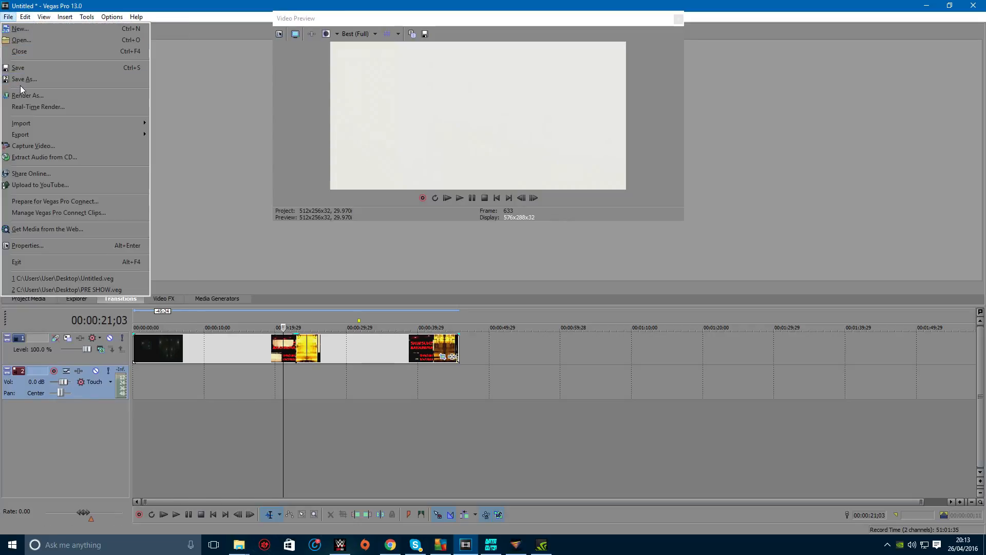
click(23, 95)
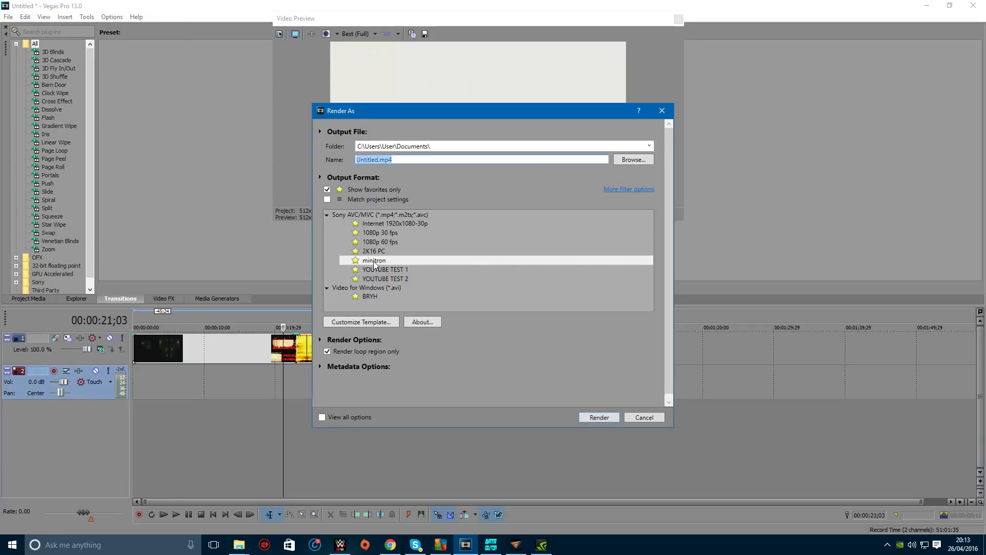
click(374, 261)
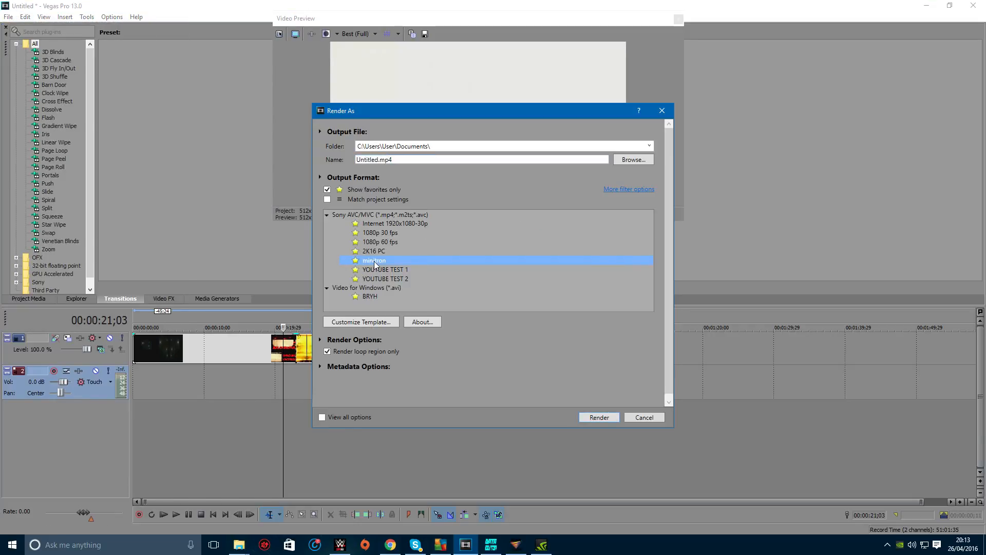
click(380, 322)
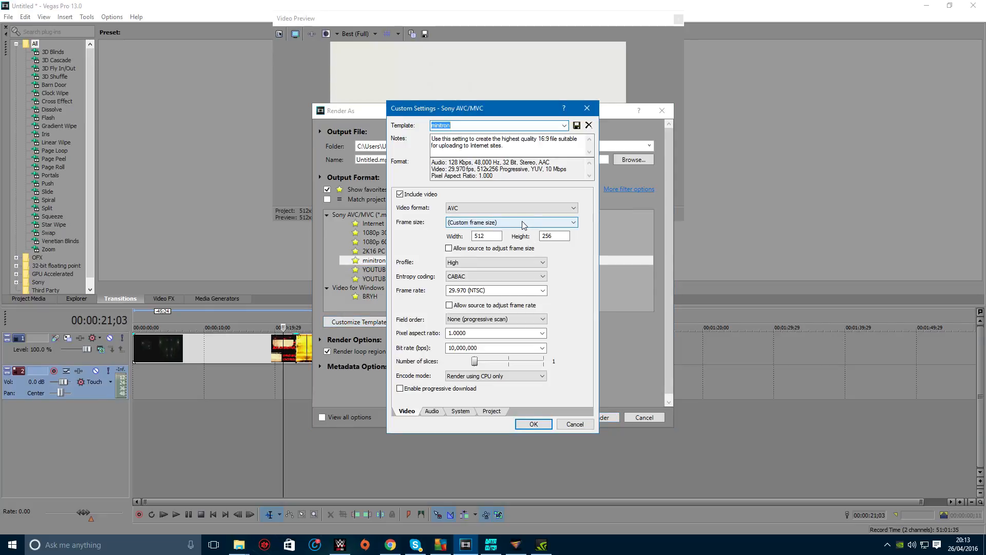
double_click(483, 236)
click(564, 237)
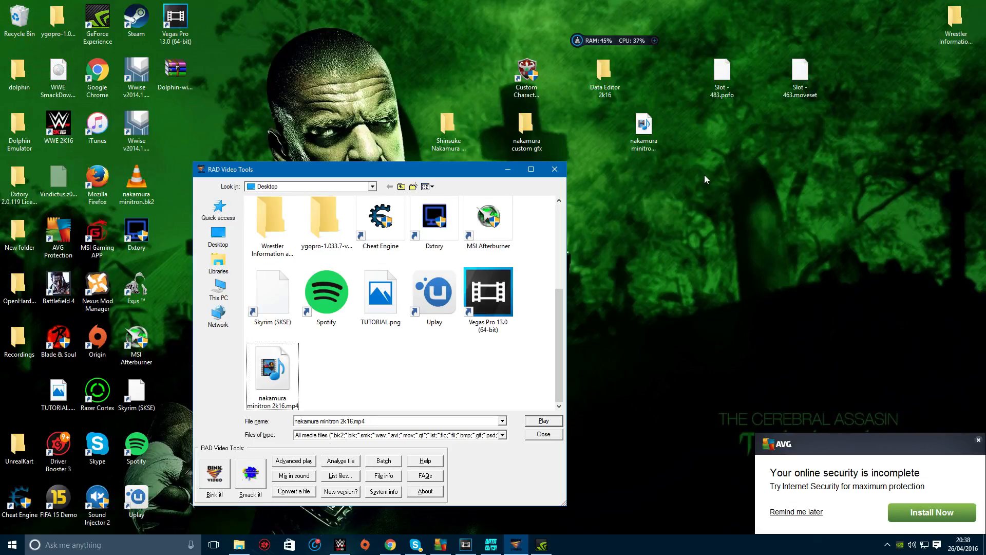
Select the rendered file nakamura minitron 2k16.mp4 on the desktop
click(657, 138)
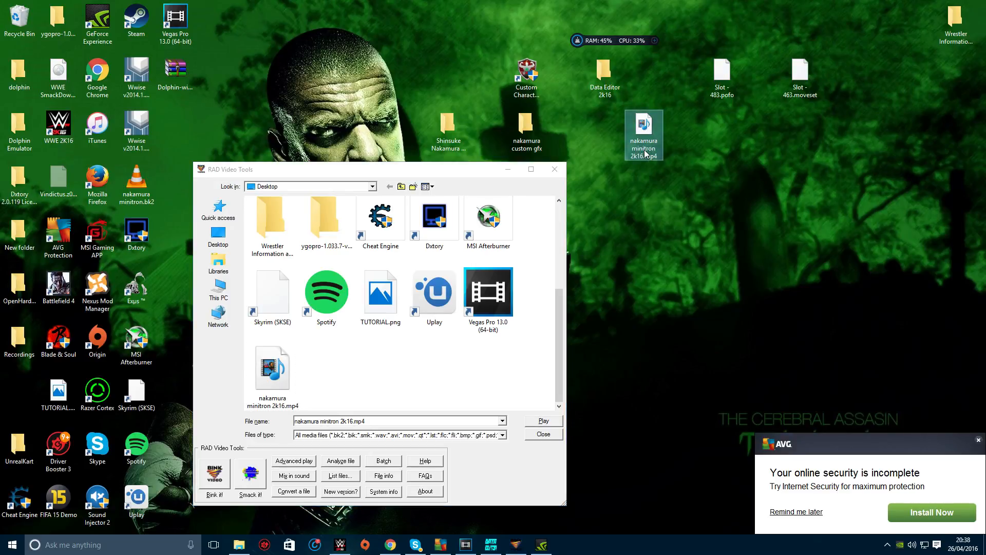
mouse_move(650, 158)
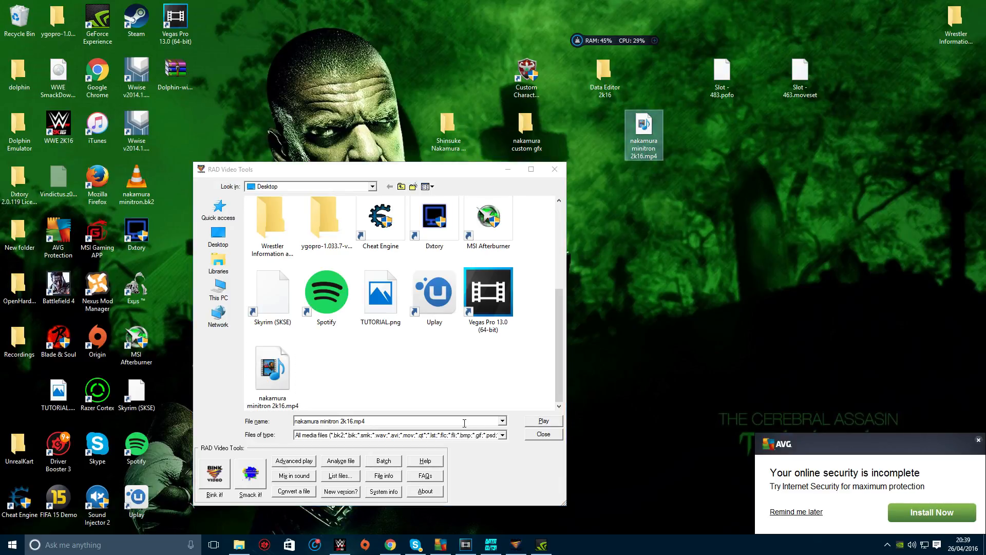
Compress nakamura minitron 2k16.mp4 into a 512 × 256 Bink video with RAD Video Tools and close the compressor when done
click(210, 173)
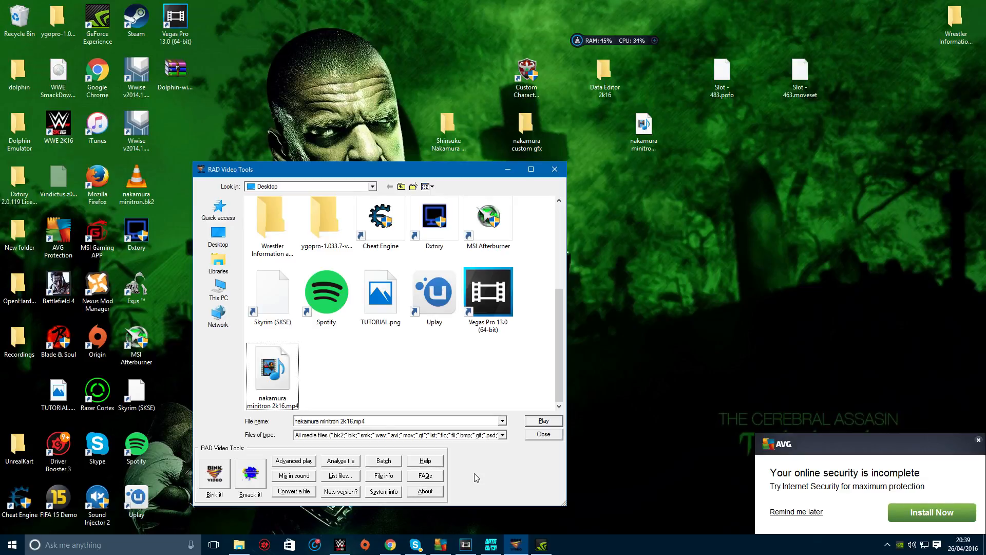
scroll(380, 298, up, 3)
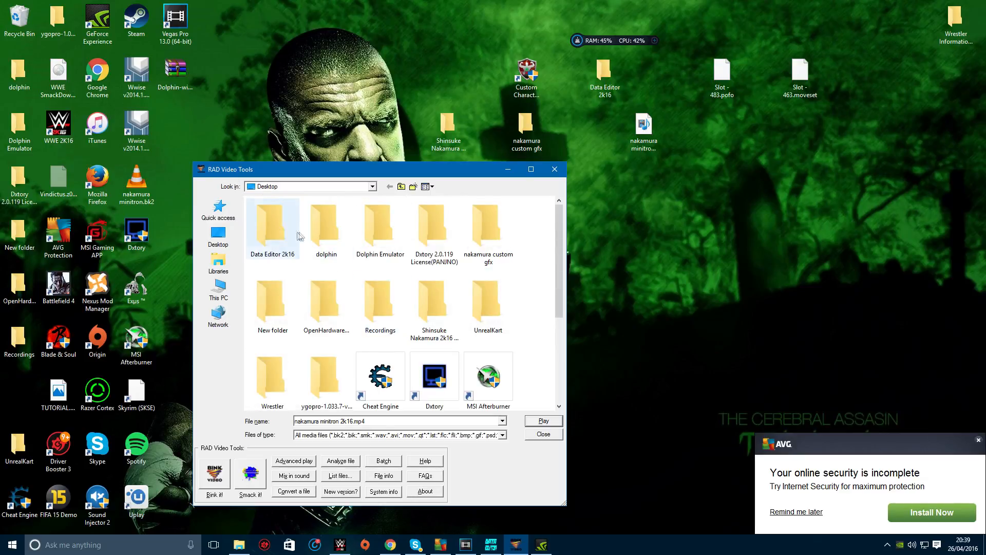
scroll(288, 308, down, 3)
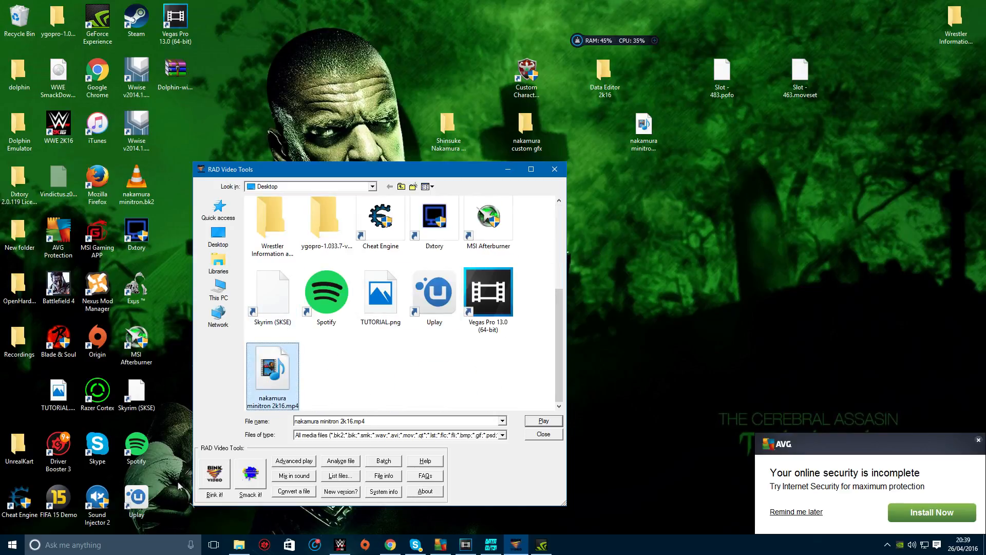
click(215, 476)
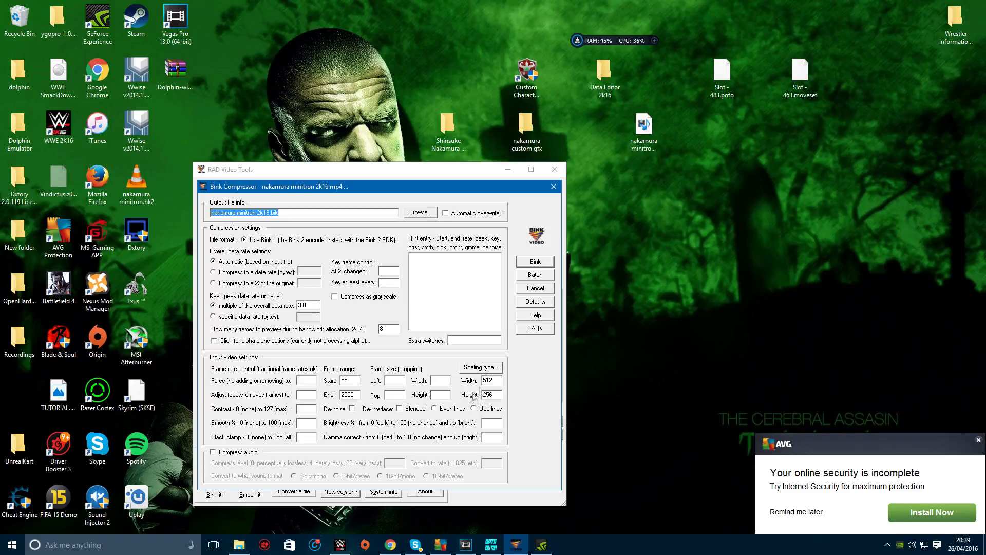
double_click(491, 380)
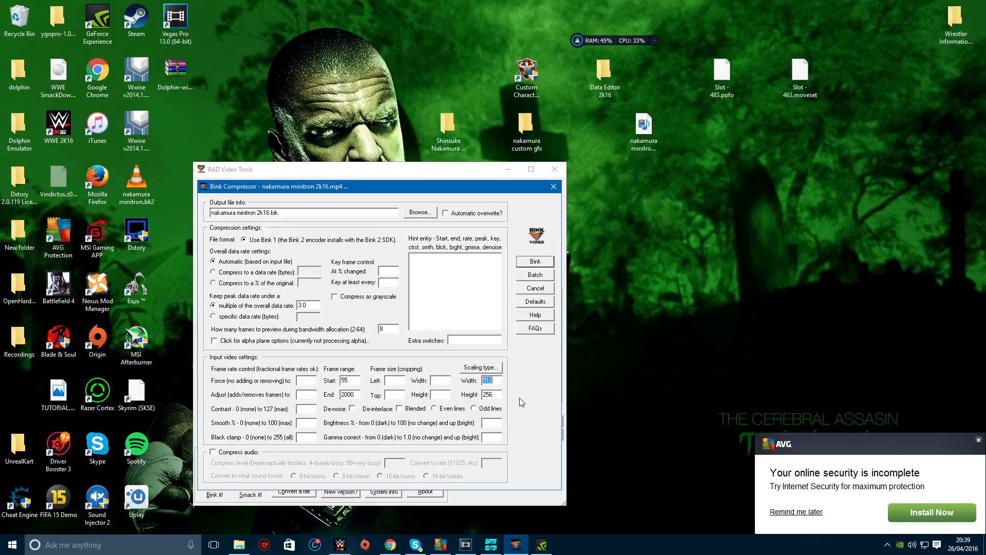
click(481, 407)
click(535, 262)
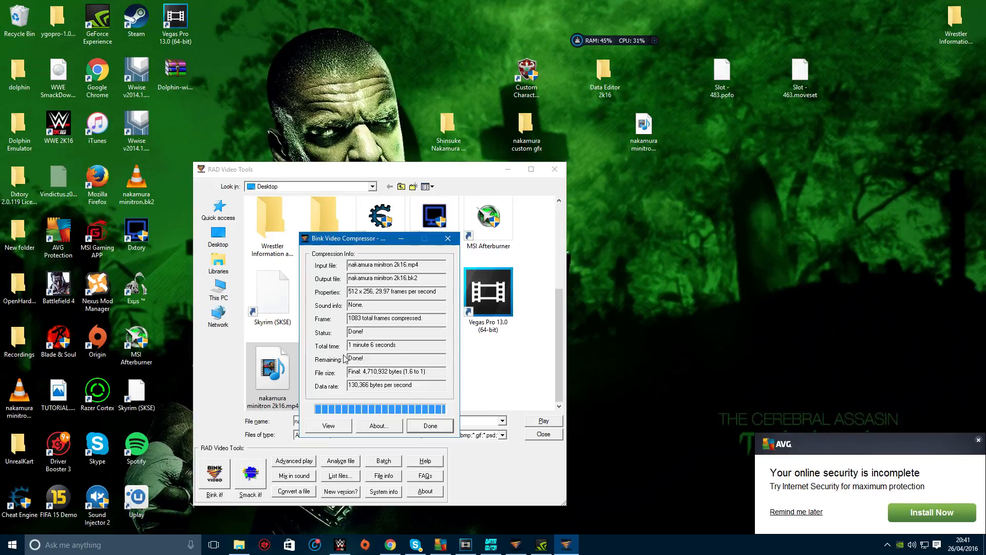
click(431, 426)
Move nakamura minitron 2k16.bk2 to an empty area of the desktop below the rendered mp4 and close RAD Video Tools
click(10, 411)
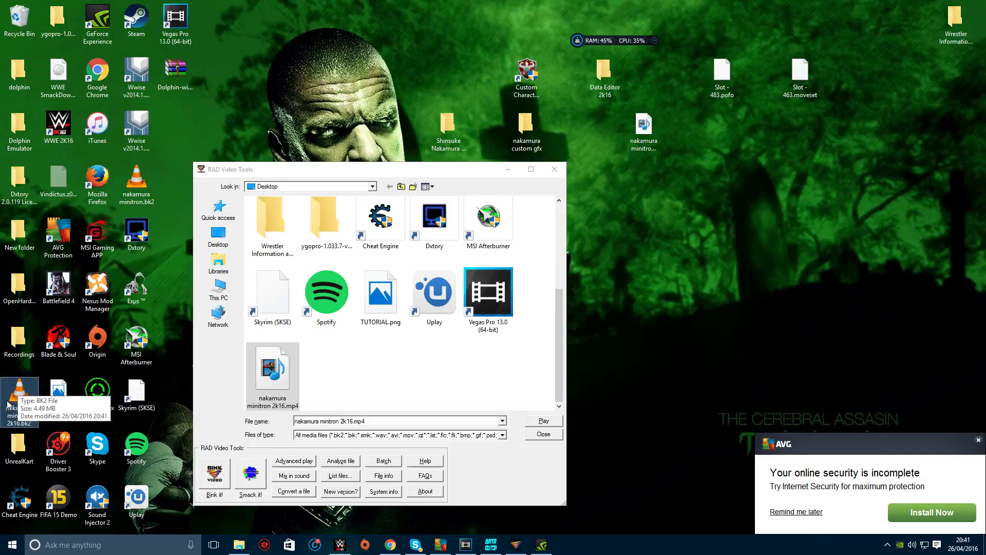
drag(10, 398, 719, 226)
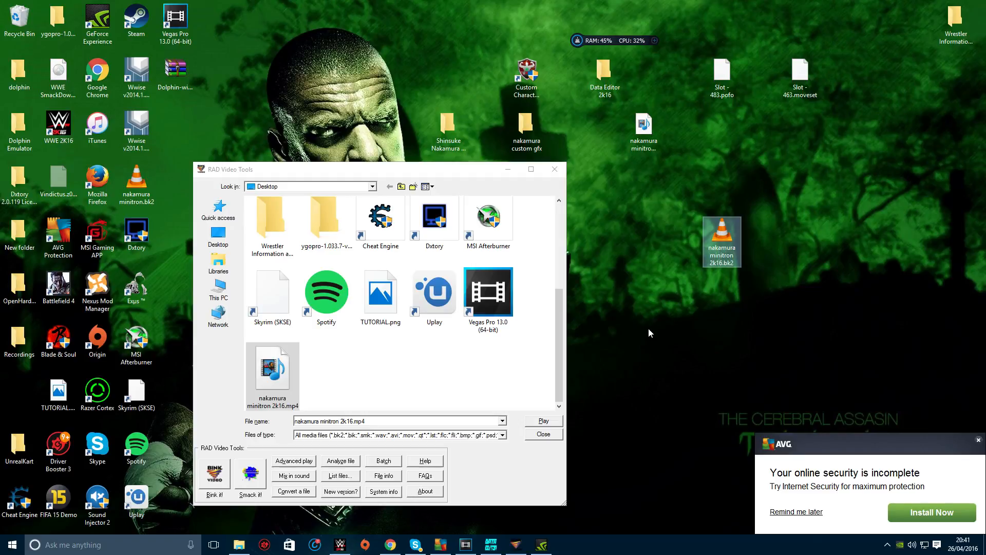
click(554, 170)
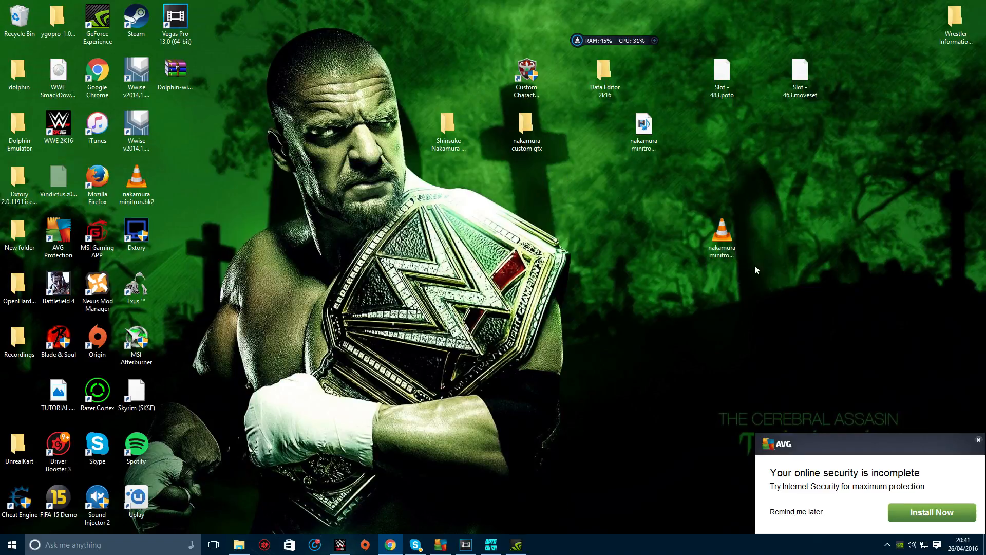
Switch to the running Data Editor for WWE 2k16 and load the full moveset file Slot - 478.moveset
double_click(604, 76)
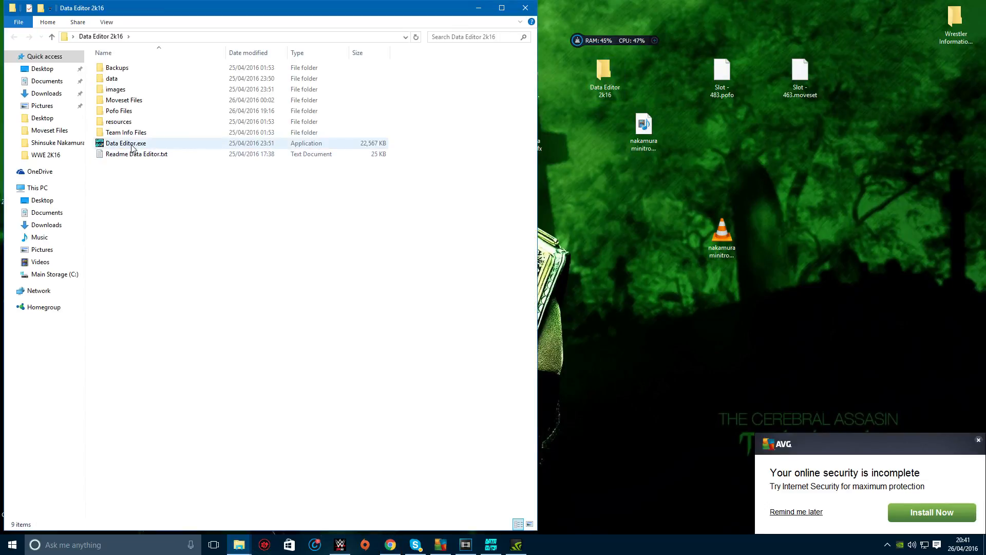
click(525, 8)
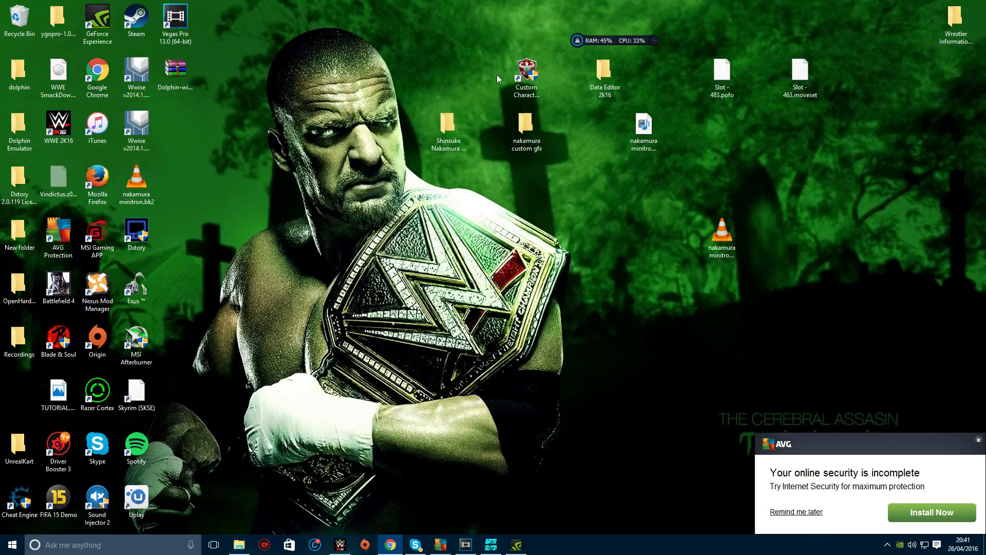
click(491, 545)
drag(406, 161, 407, 185)
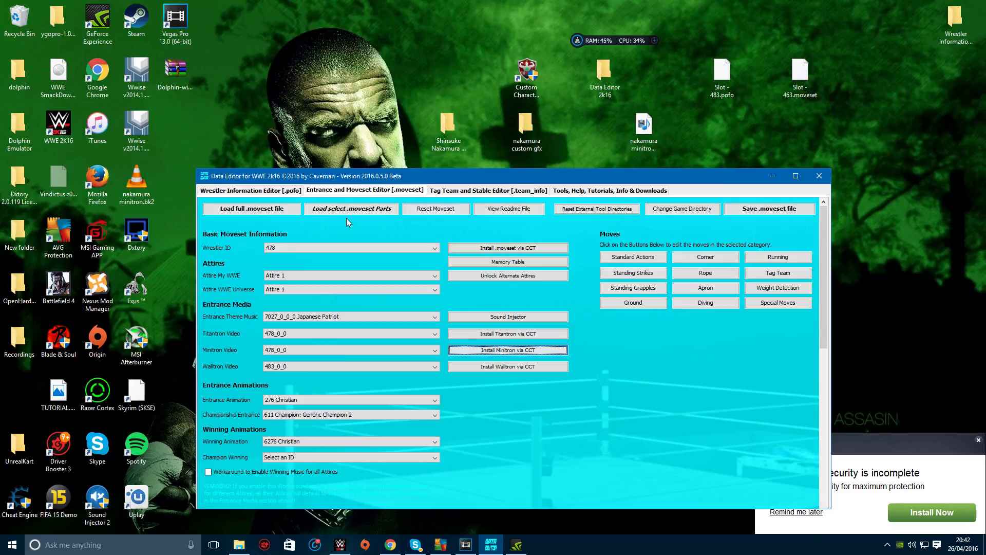
click(249, 208)
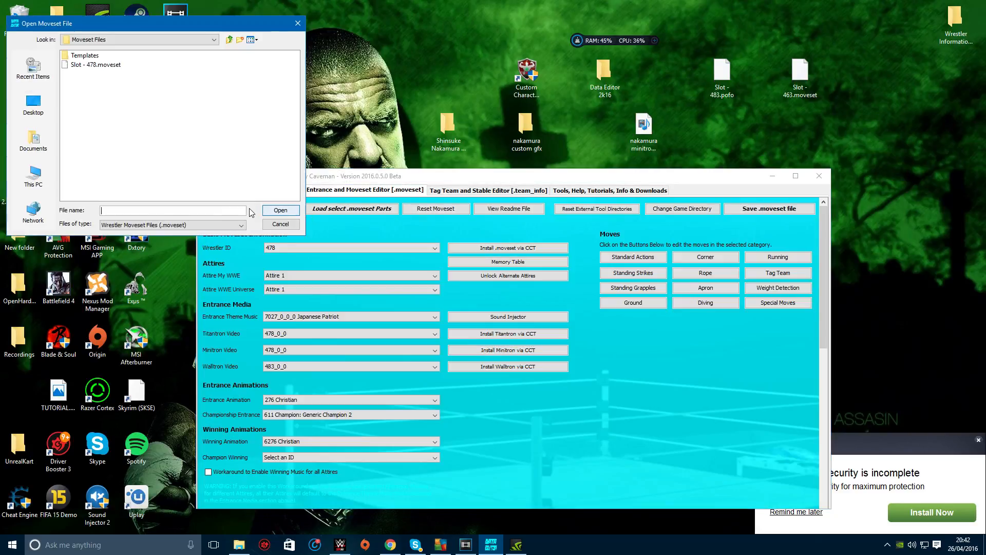
click(96, 64)
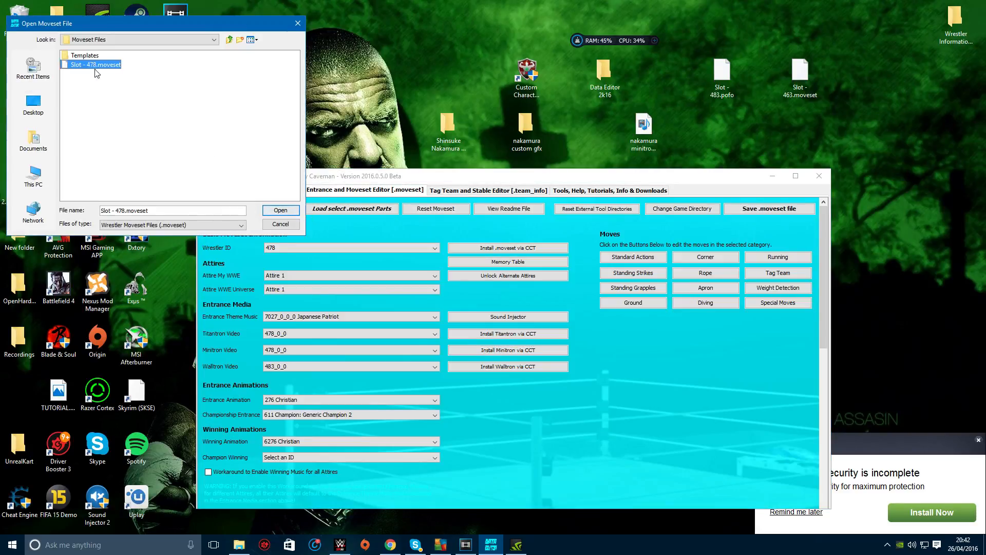
click(280, 210)
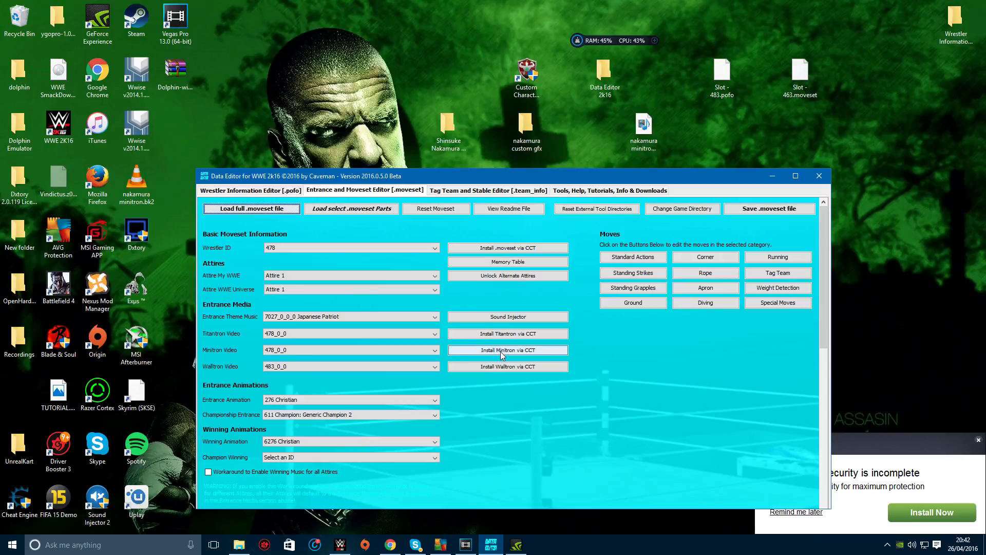
Start the minitron installation through CCT and choose nakamura minitron 2k16.bk2 from the desktop as the file to inject
click(521, 351)
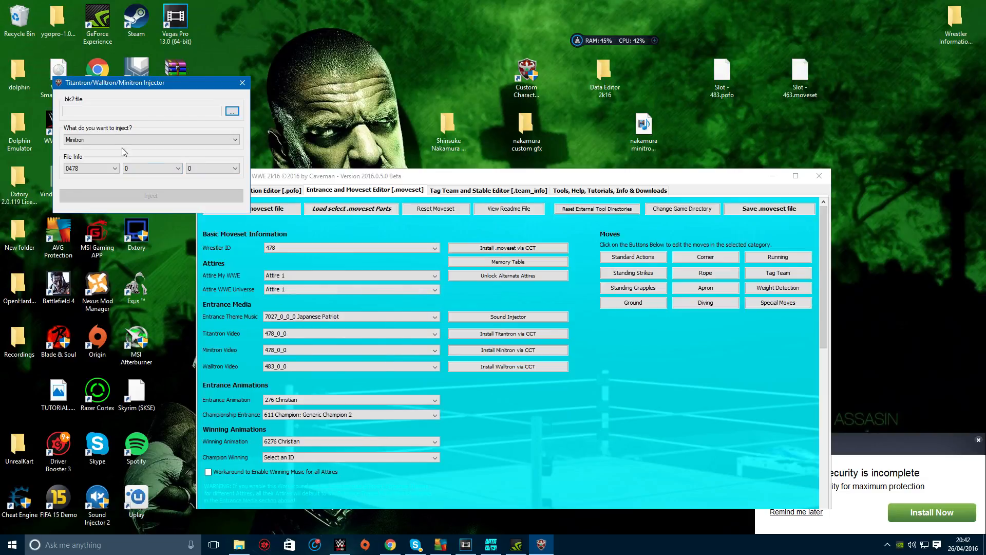
drag(114, 92, 155, 91)
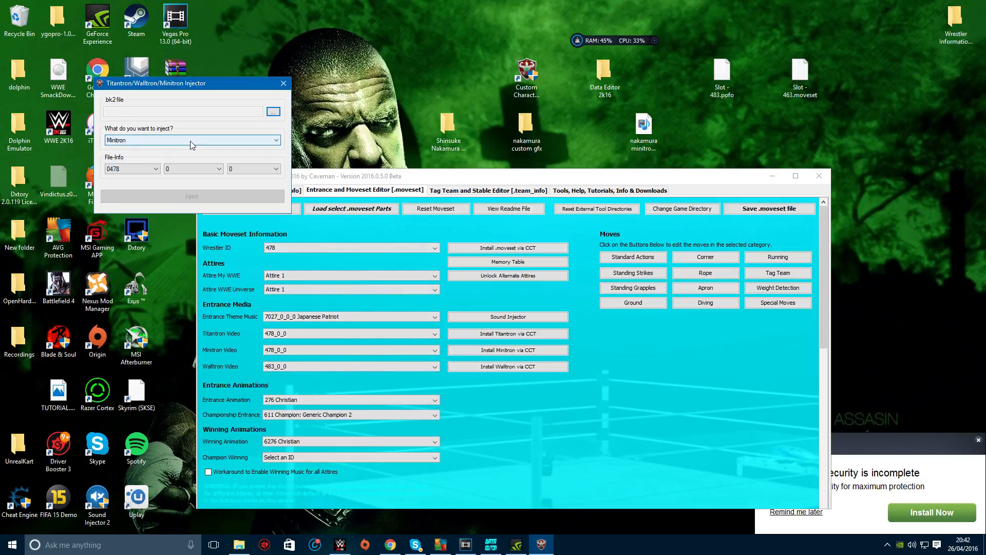
click(274, 112)
mouse_move(341, 547)
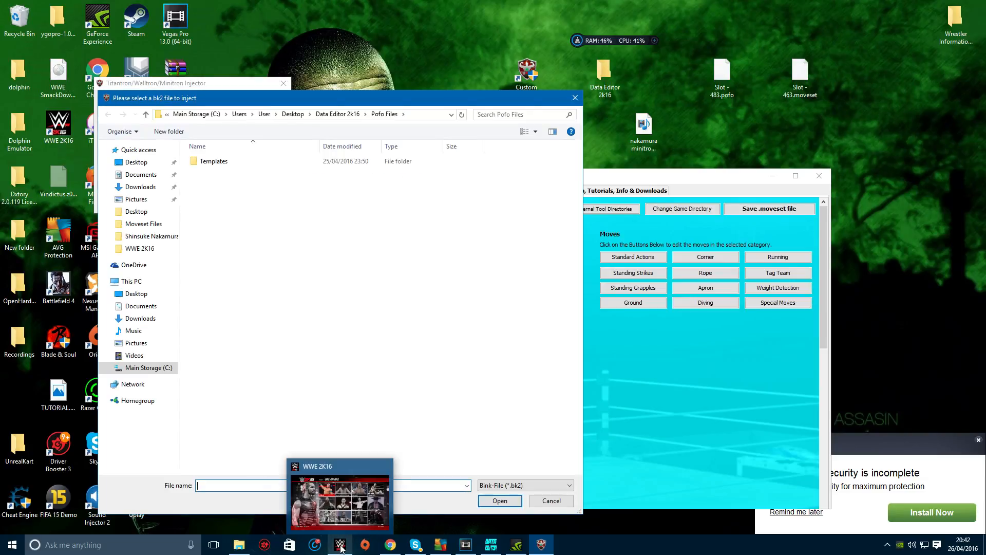
click(146, 294)
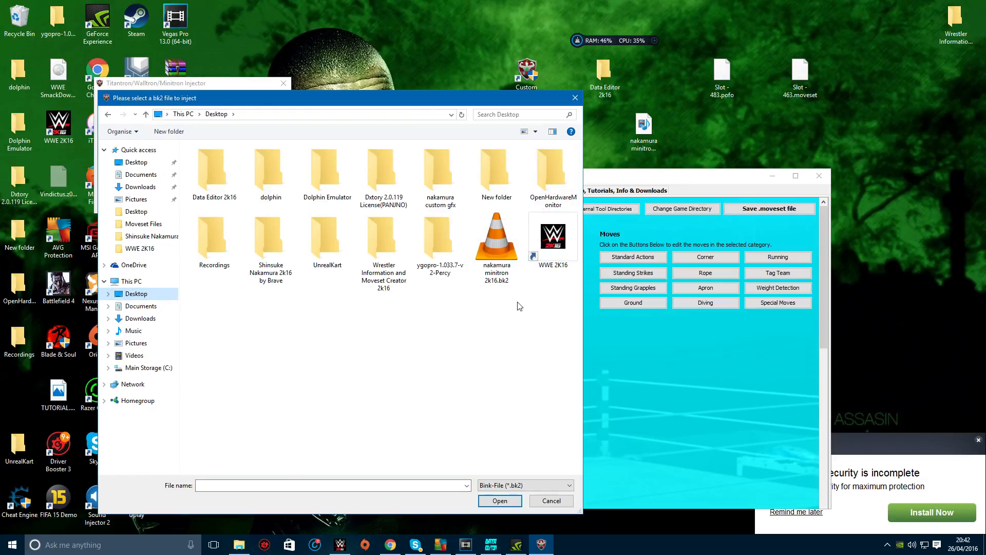
click(497, 280)
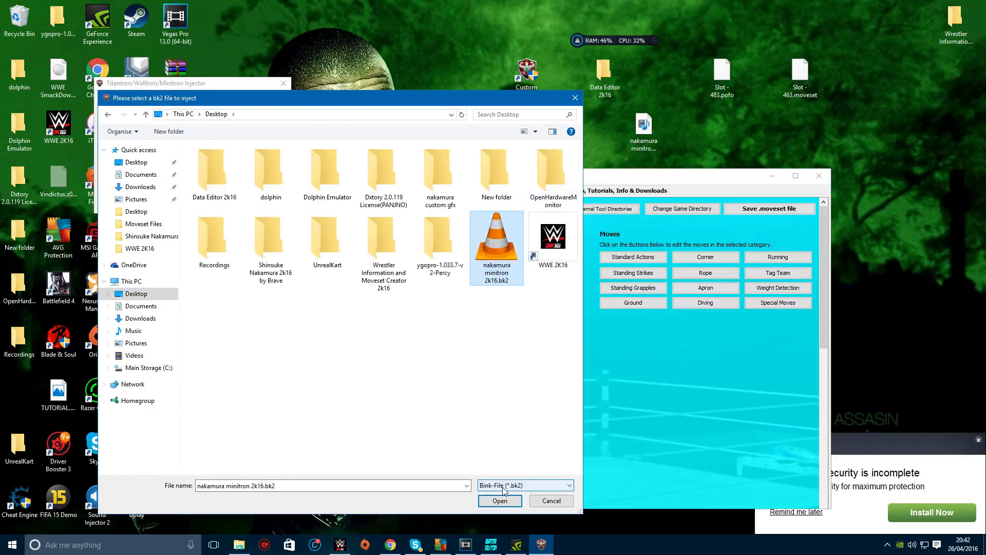
click(500, 501)
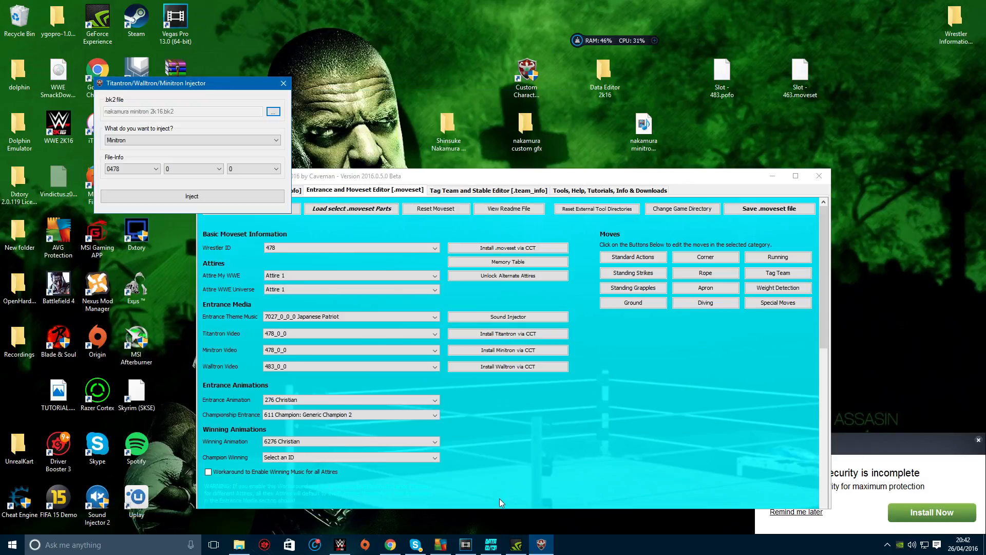
Inject the chosen video as the minitron for slot 0478, overwriting the existing file
click(179, 200)
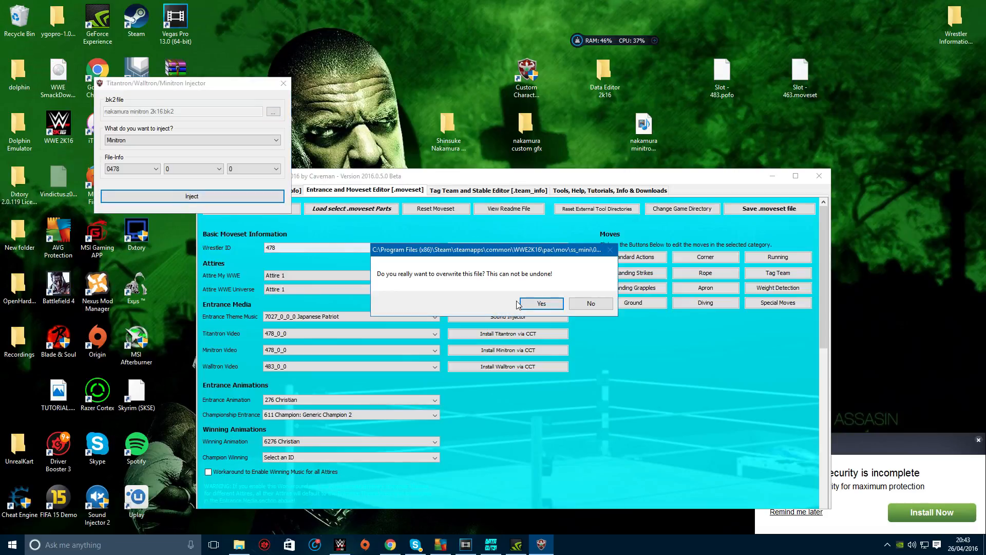
click(531, 305)
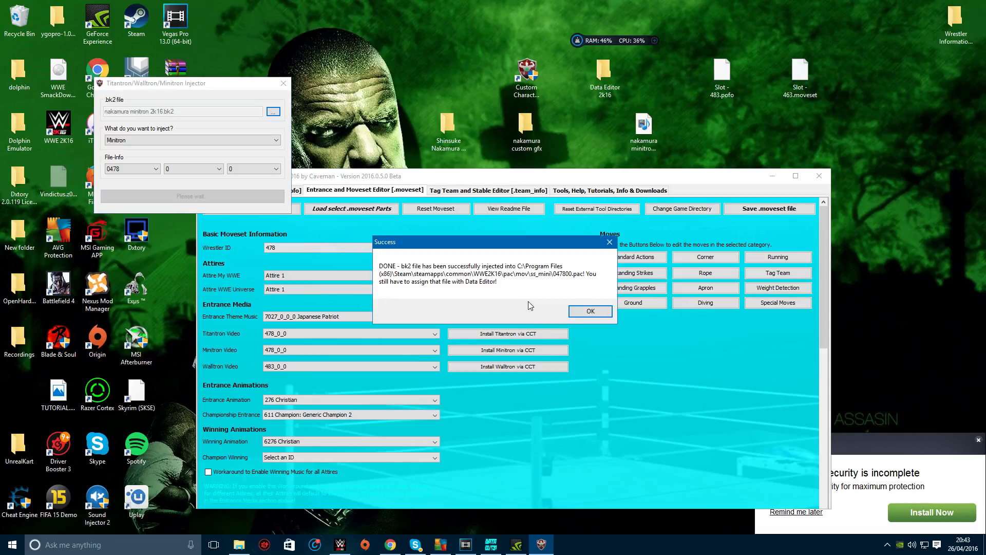
click(591, 311)
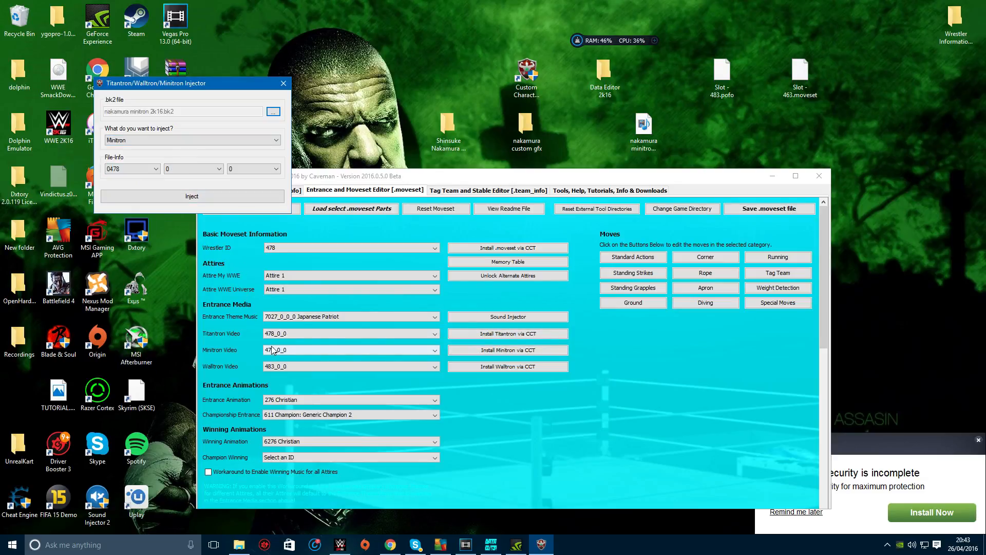
Check the Minitron Video list in Data Editor, keep 478_0_0 assigned, and save the moveset file
click(218, 350)
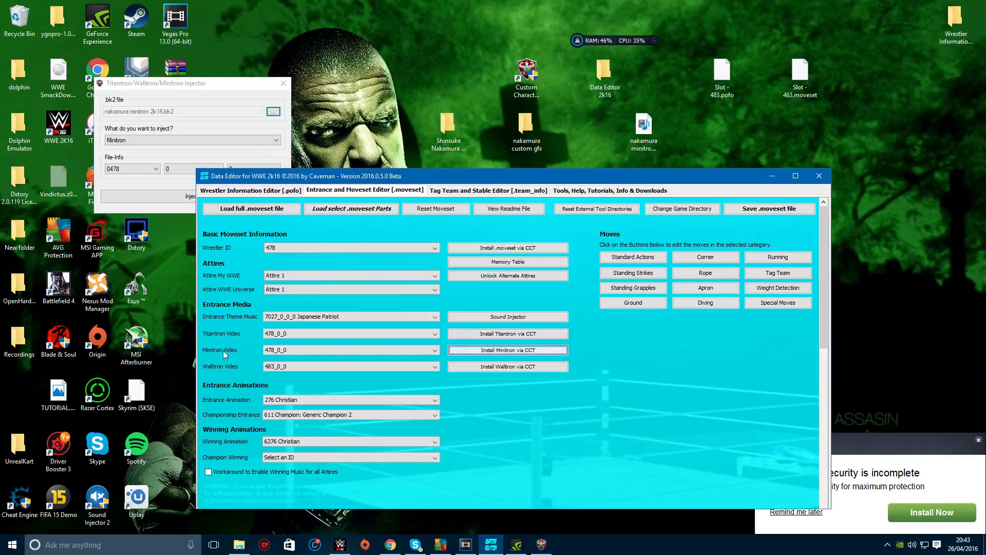
click(306, 349)
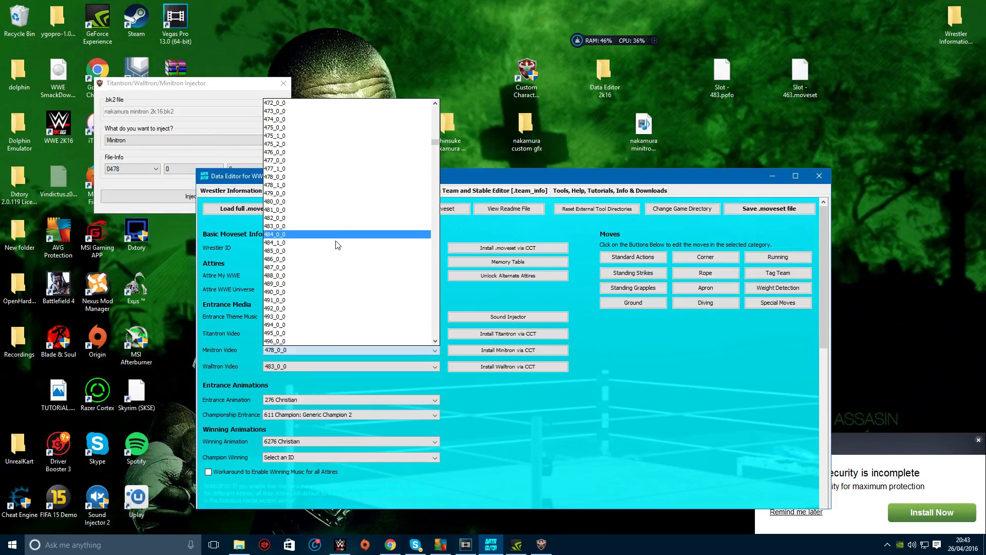
click(510, 412)
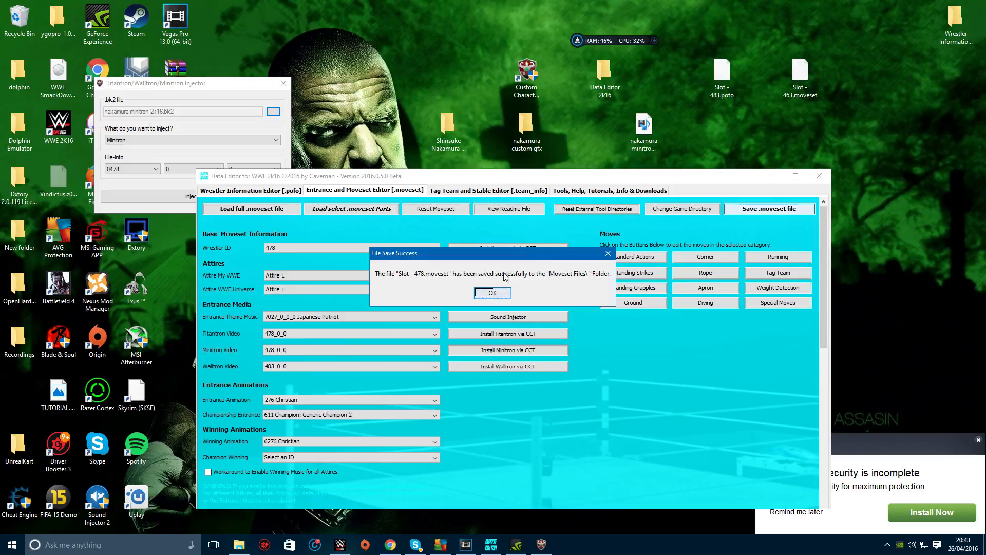
click(494, 293)
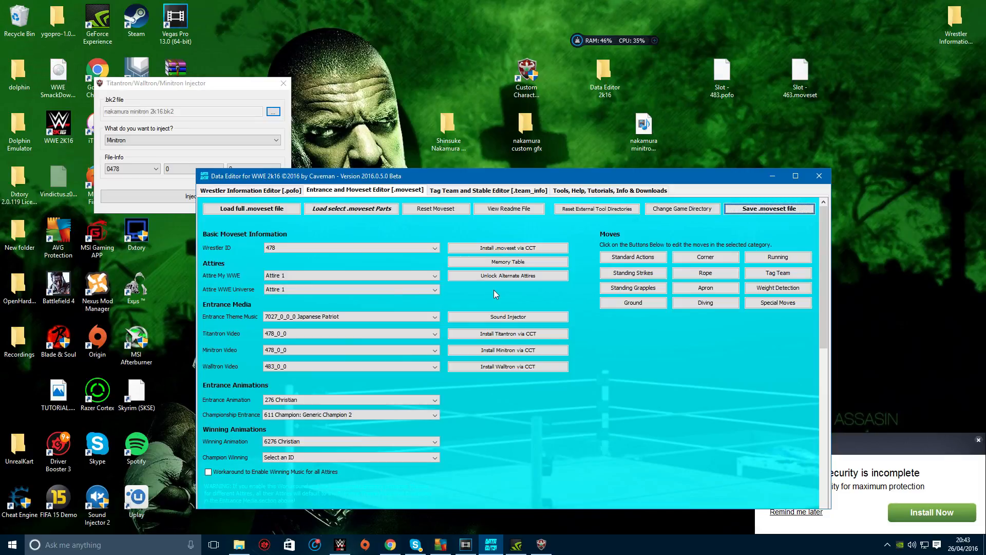
Close the injector and choose Slot - 478.moveset and Slot - 478.pofo as the files to install in Custom Character Tools
click(542, 544)
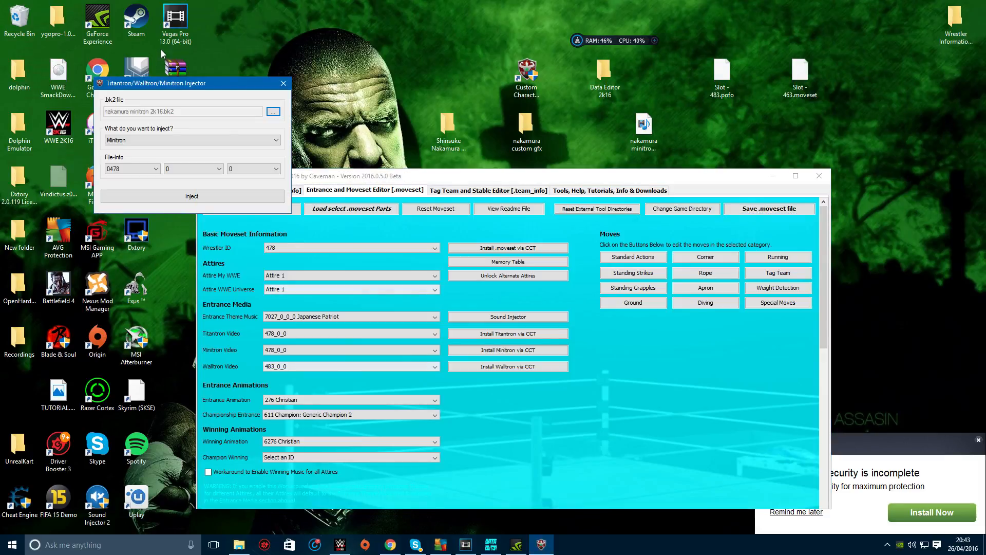
click(278, 83)
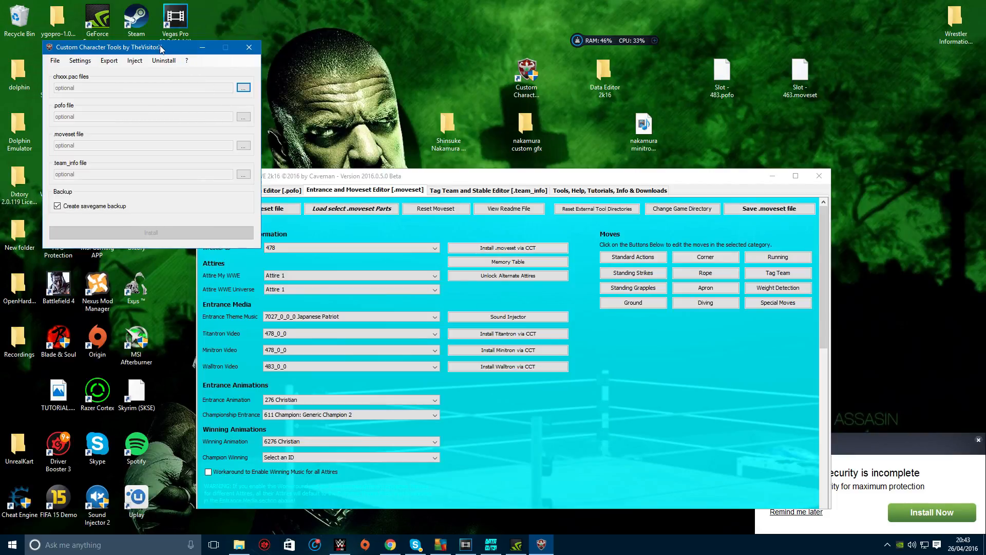
click(244, 145)
click(203, 138)
click(451, 469)
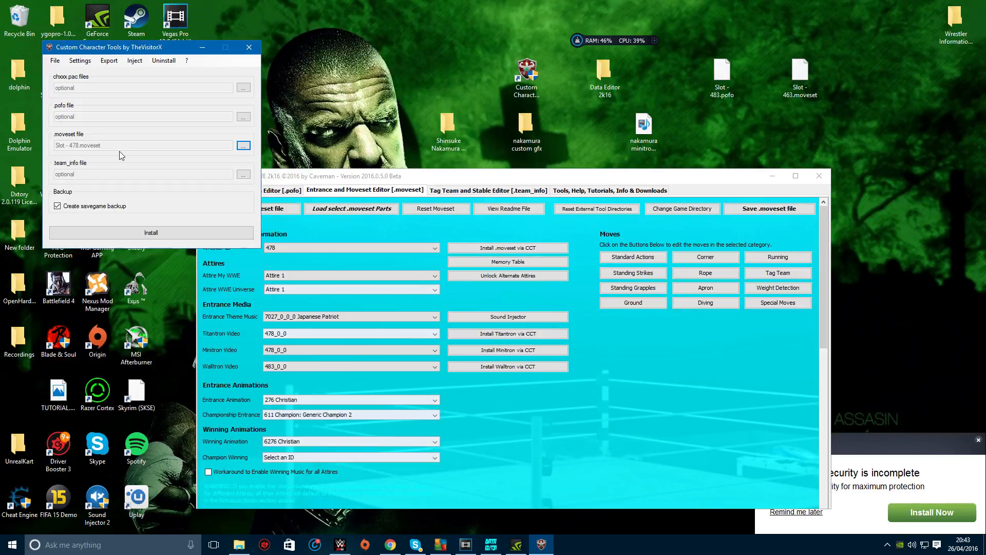
click(244, 117)
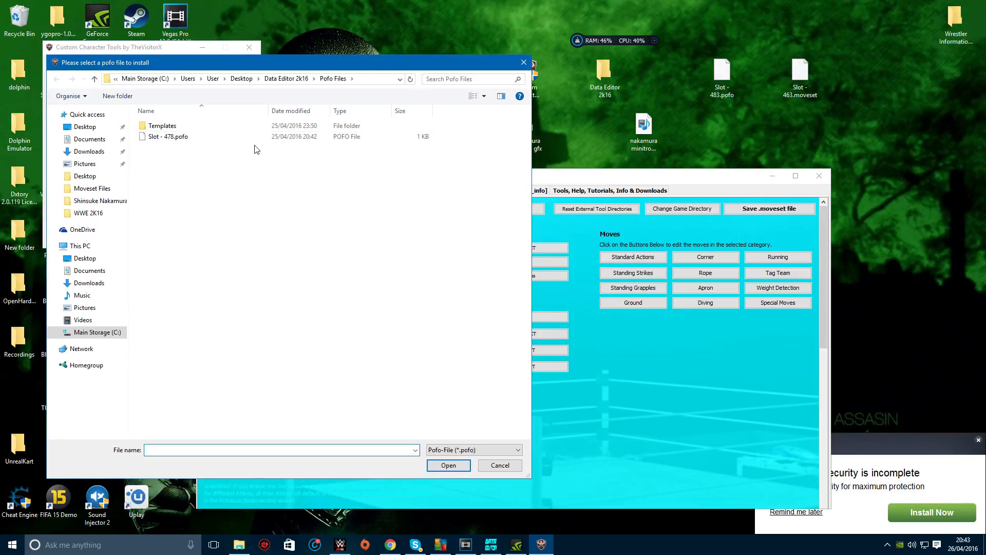
click(219, 138)
click(448, 465)
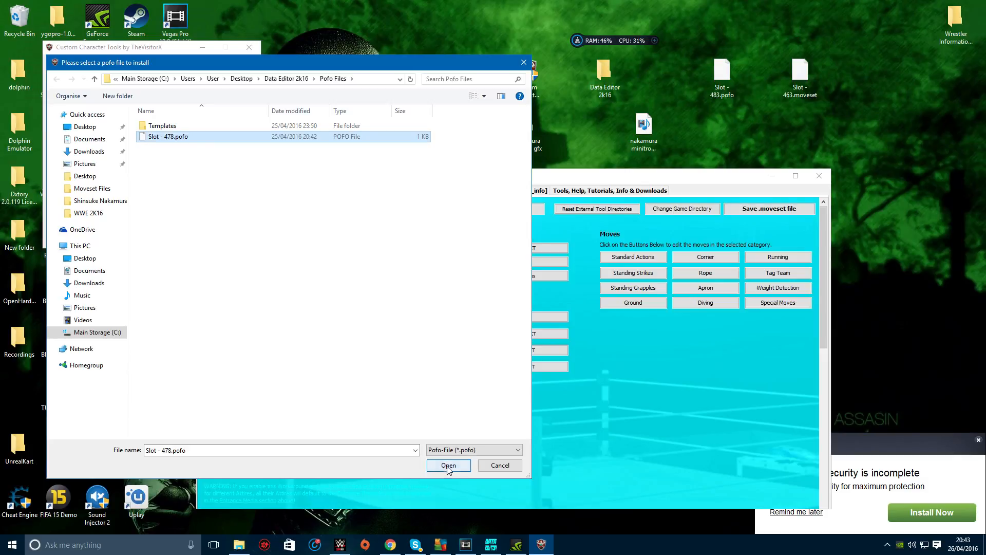
Install the selected pofo and moveset files with a savegame backup
click(162, 233)
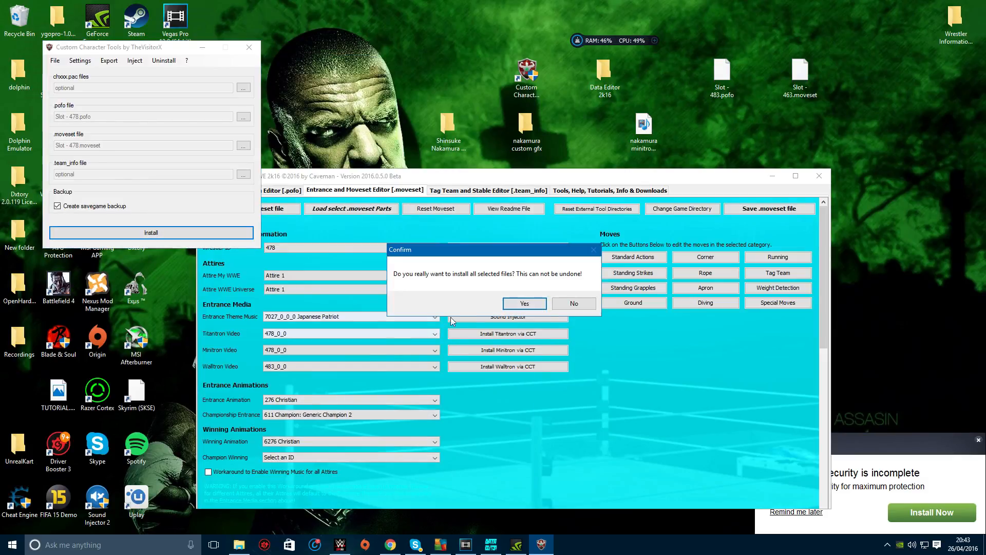
click(521, 303)
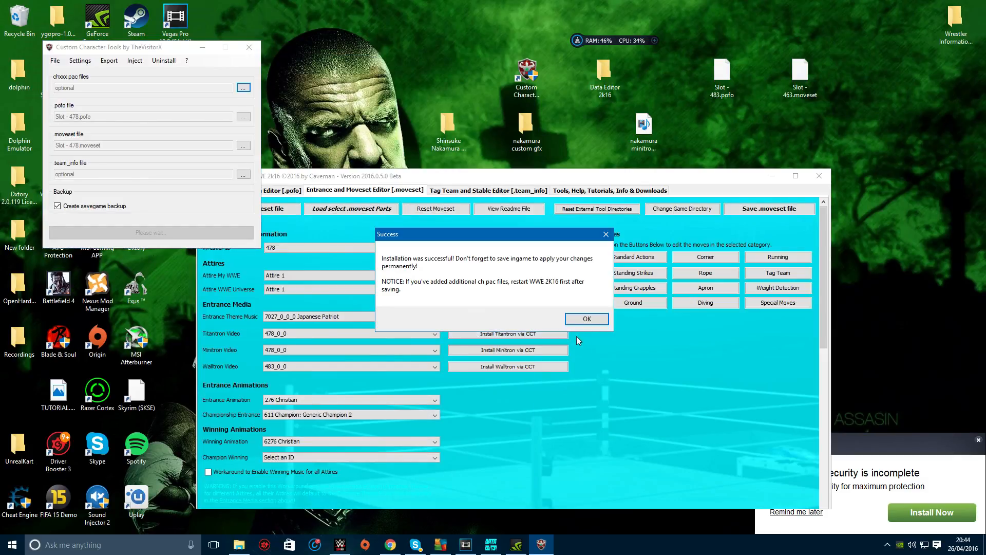
click(587, 319)
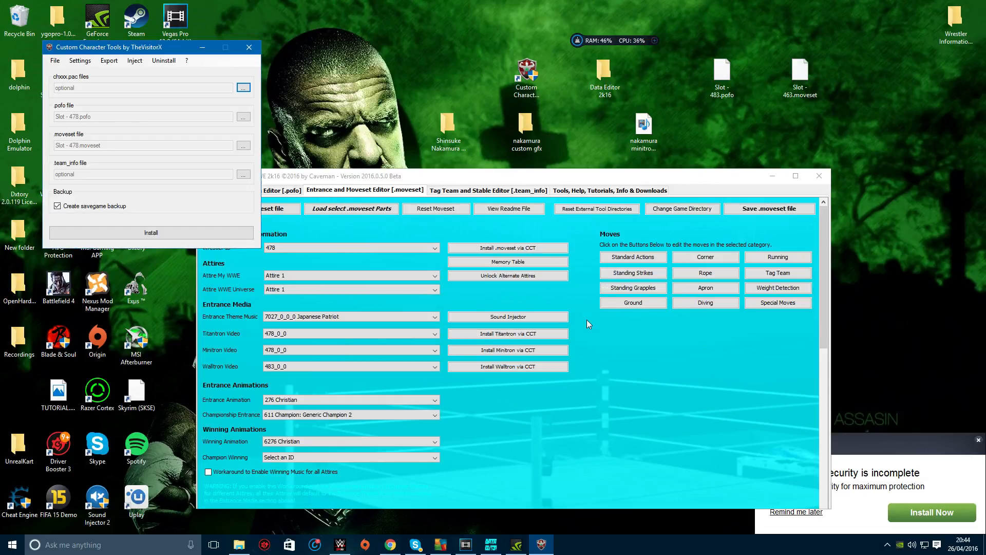
Switch to WWE 2K16 and replay the Stage section of the custom entrance to check the minitron
click(352, 542)
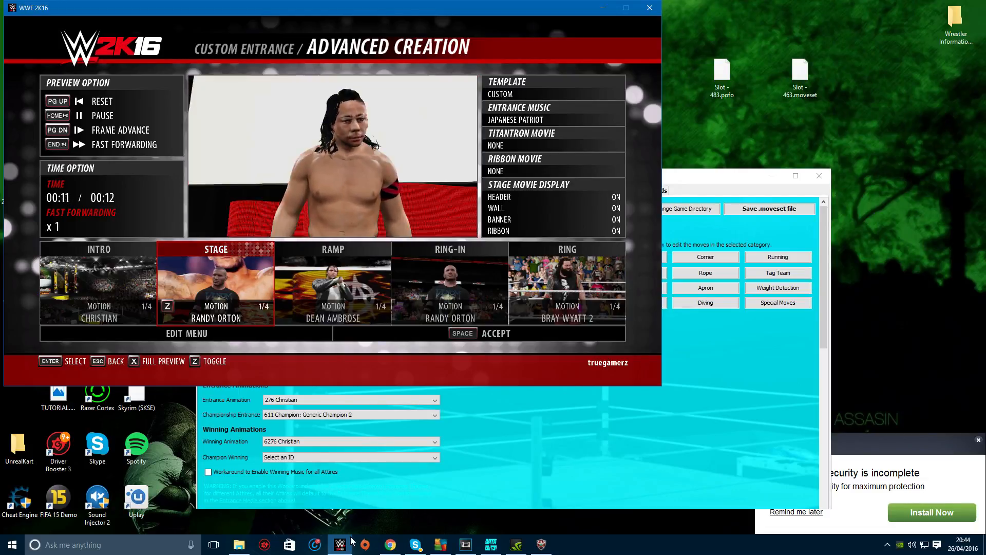
key(Right)
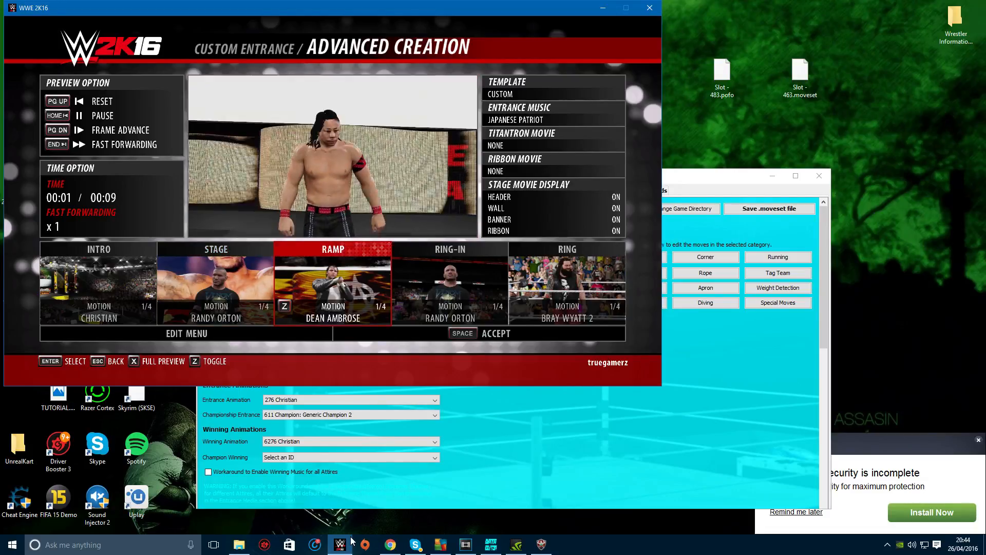
key(Left)
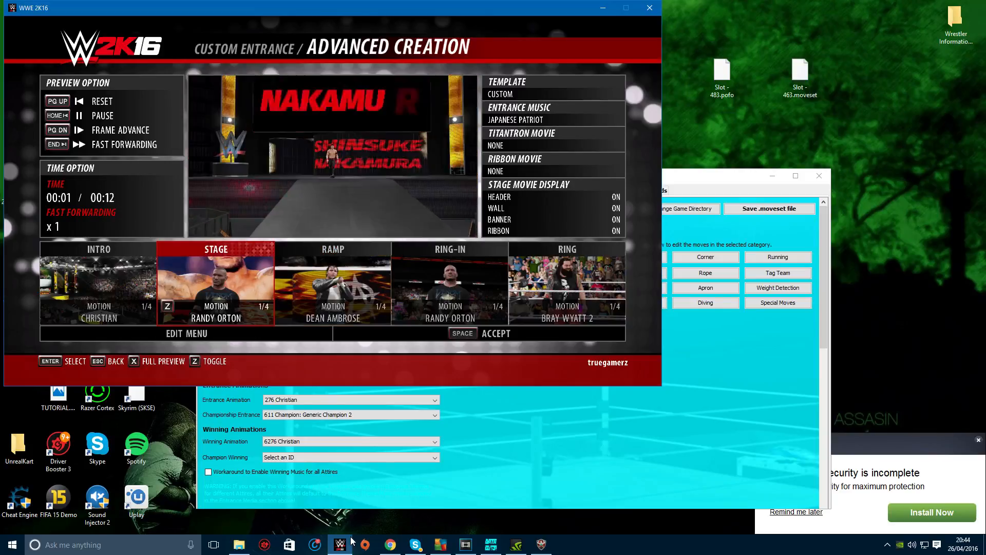